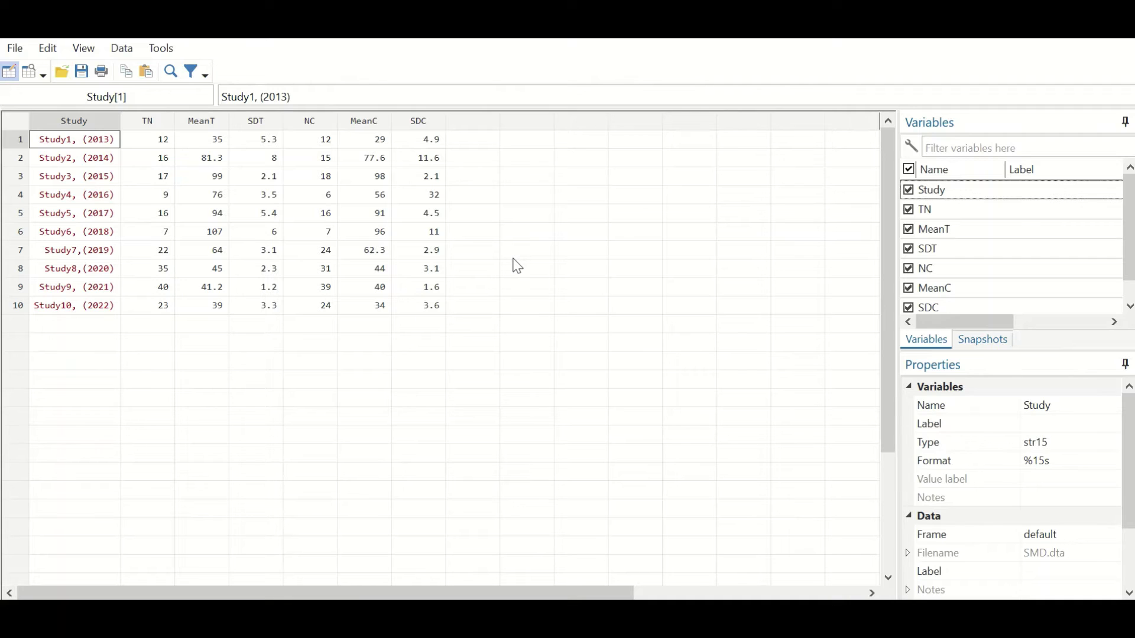
# Step: Open the meta-analysis control panel for setting up a two-group comparison of continuous outcomes
pyautogui.click(188, 48)
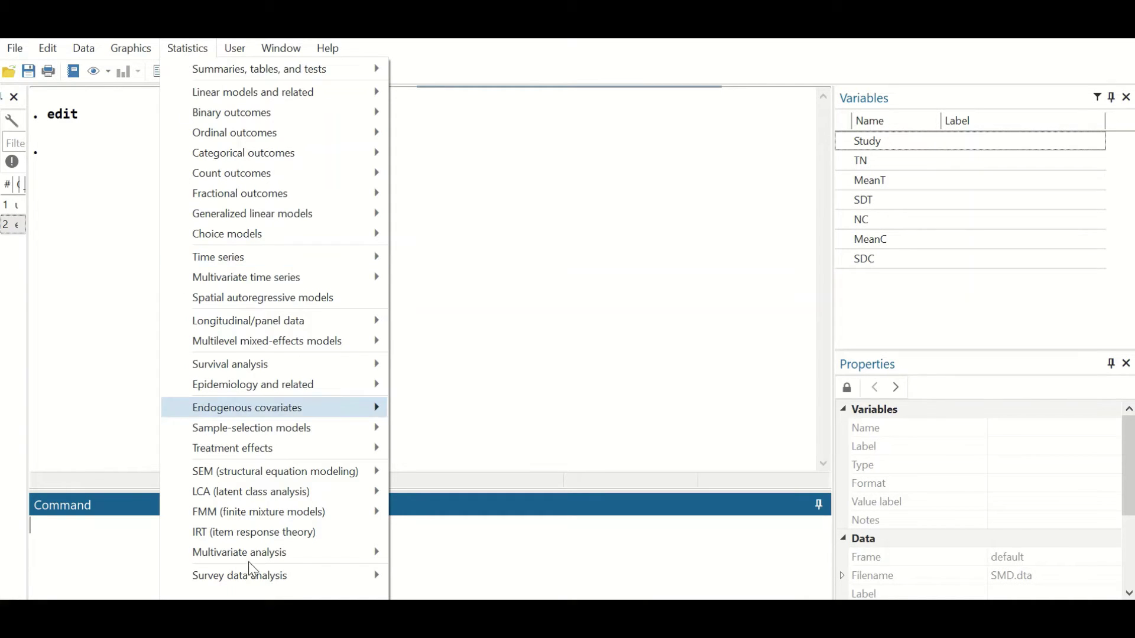
pyautogui.moveTo(273, 599)
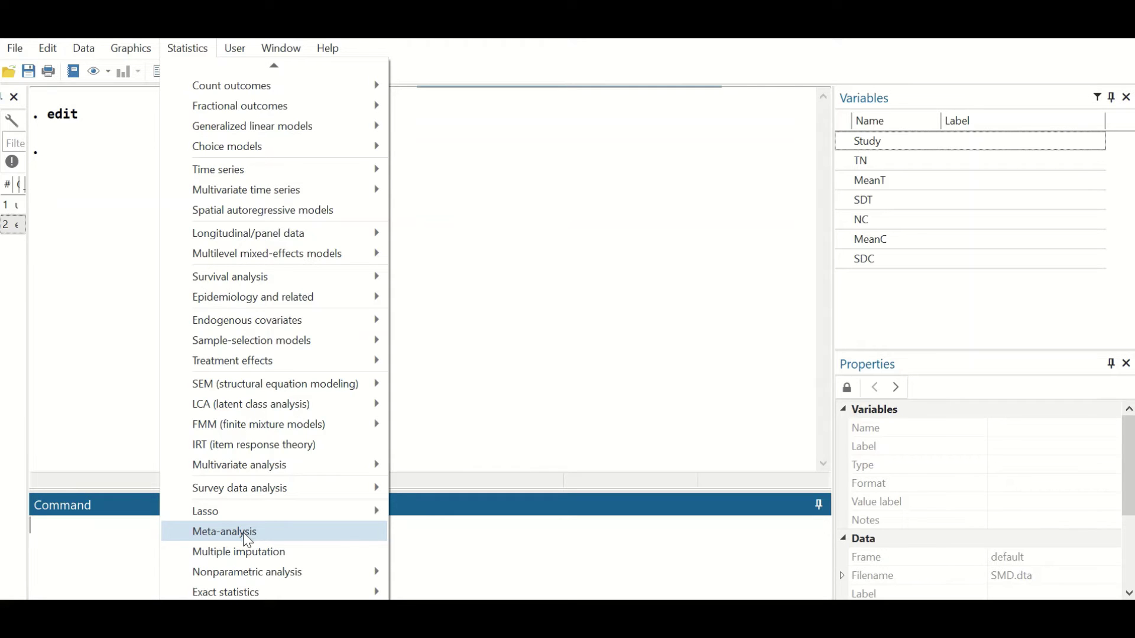
pyautogui.click(244, 532)
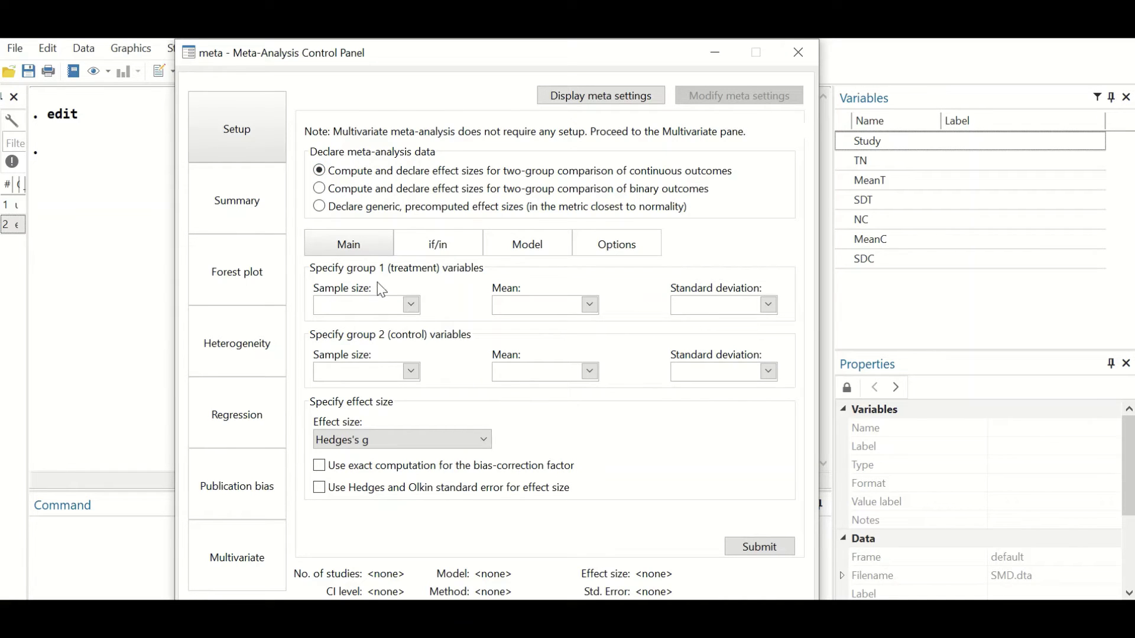
pyautogui.moveTo(442, 70); pyautogui.dragTo(442, 50)
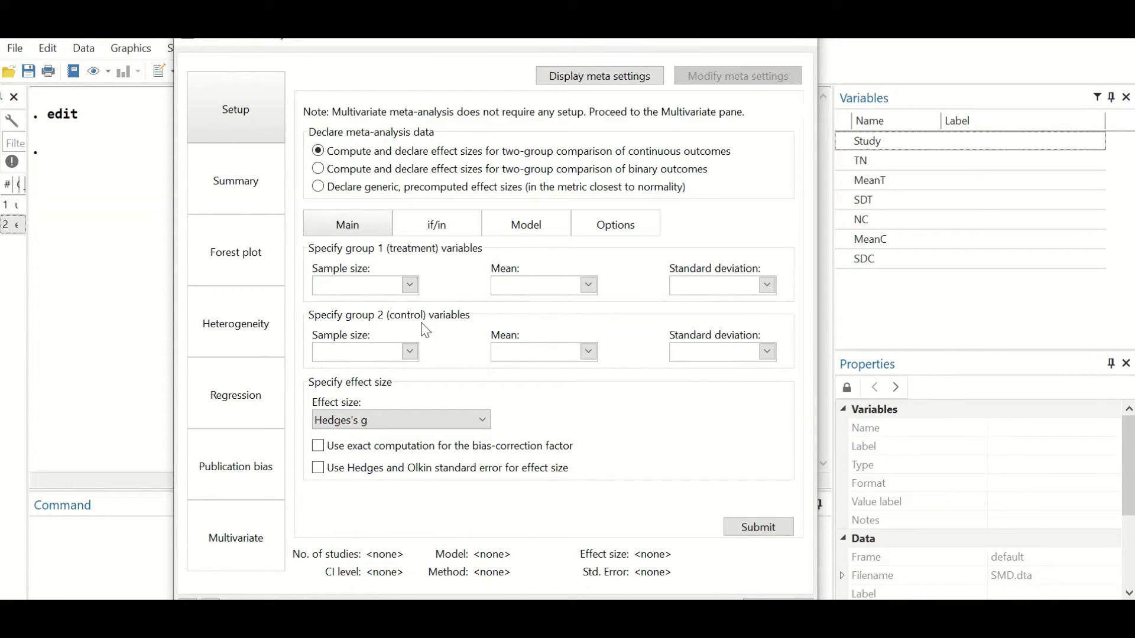
# Step: Assign the treatment group's variables: TN as sample size, MeanT as mean and SDT as standard deviation
pyautogui.click(409, 286)
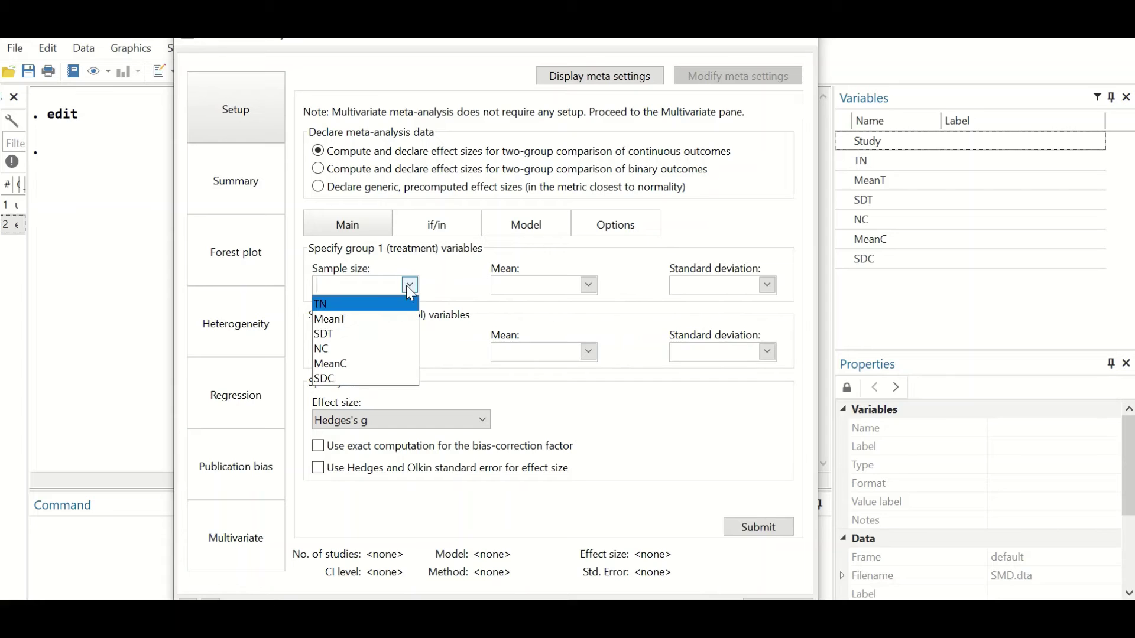
pyautogui.click(335, 306)
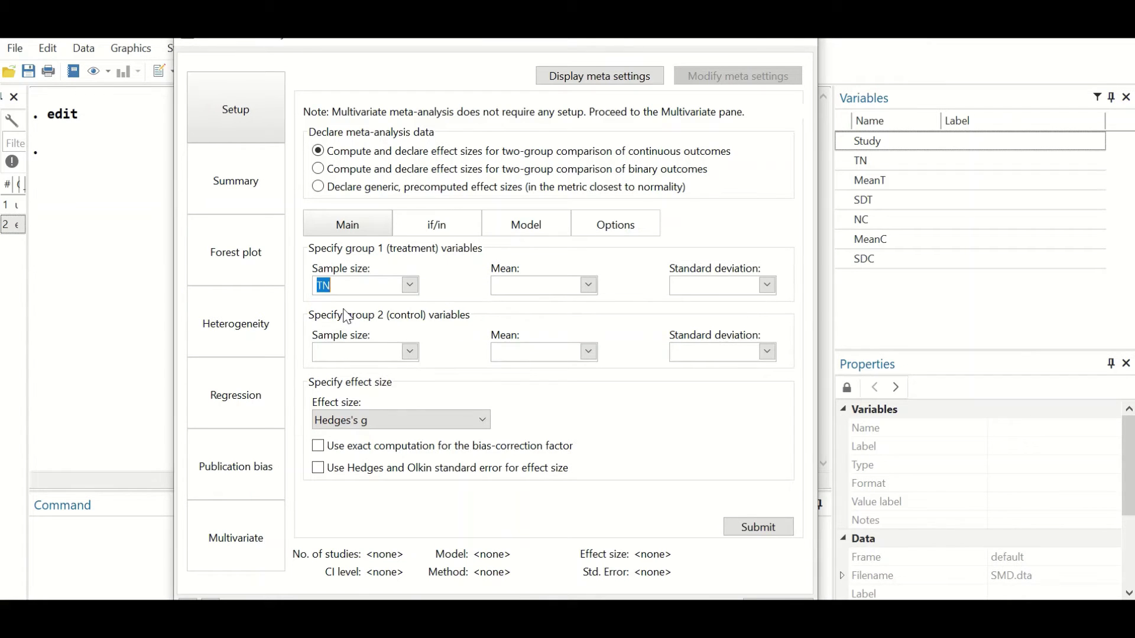
pyautogui.click(587, 287)
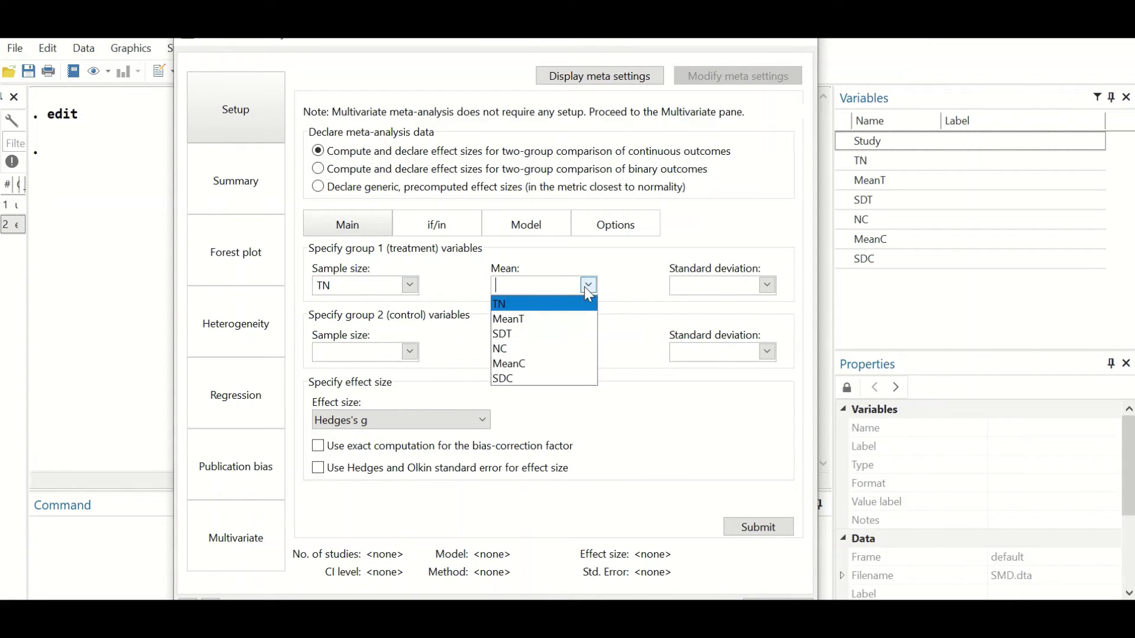
pyautogui.click(520, 322)
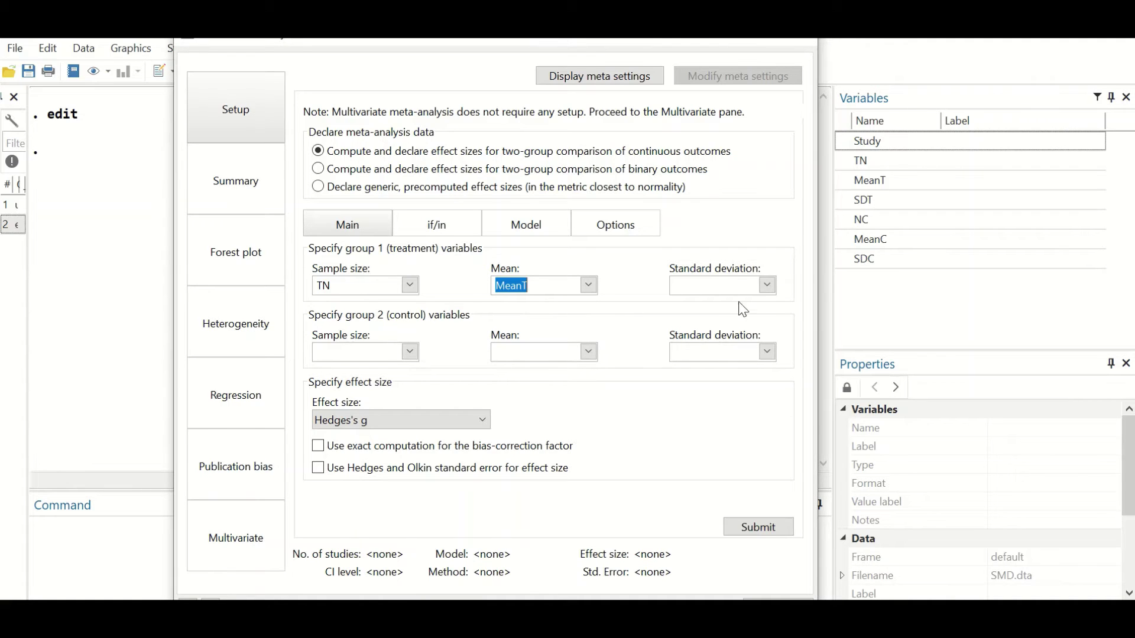
pyautogui.click(767, 286)
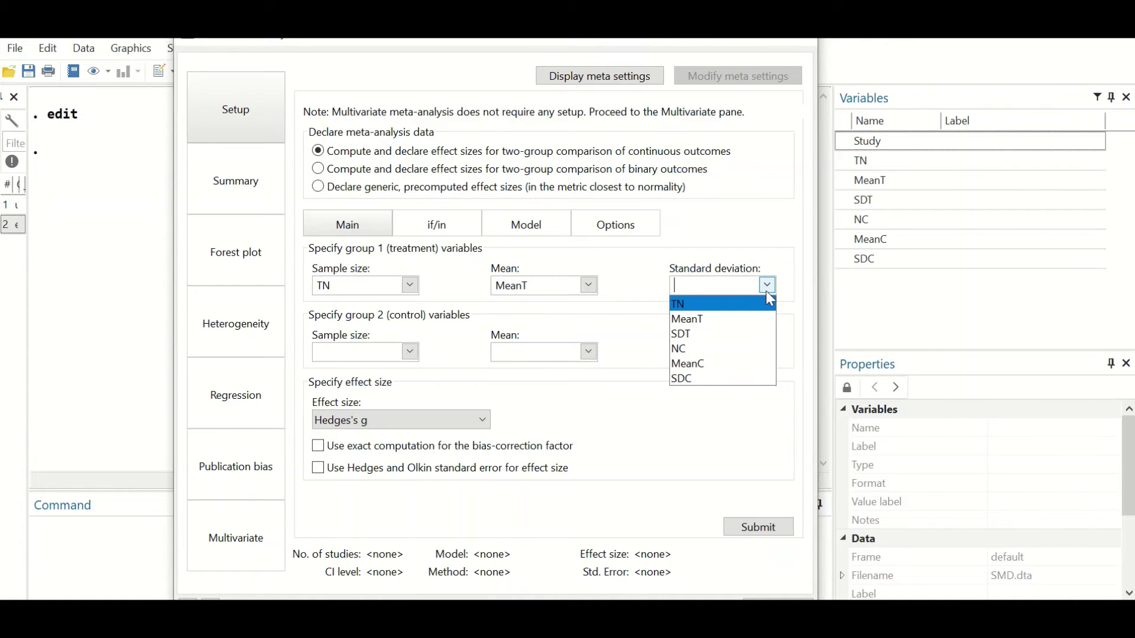
pyautogui.click(691, 334)
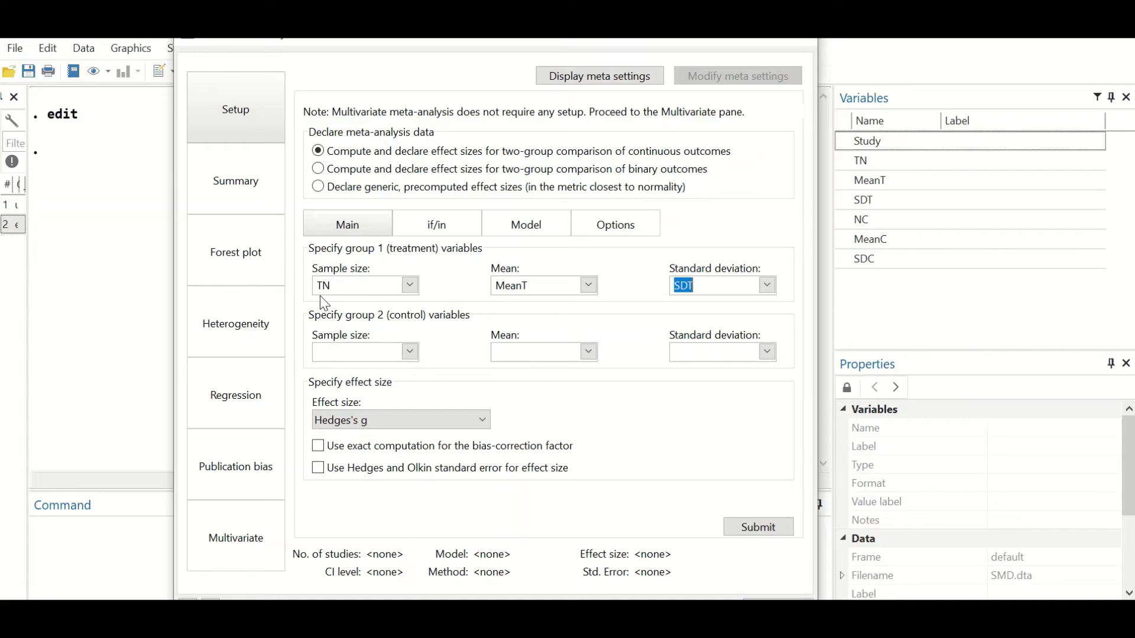
# Step: Assign the control group's variables: NC as sample size, MeanC as mean and SDC as standard deviation
pyautogui.click(410, 352)
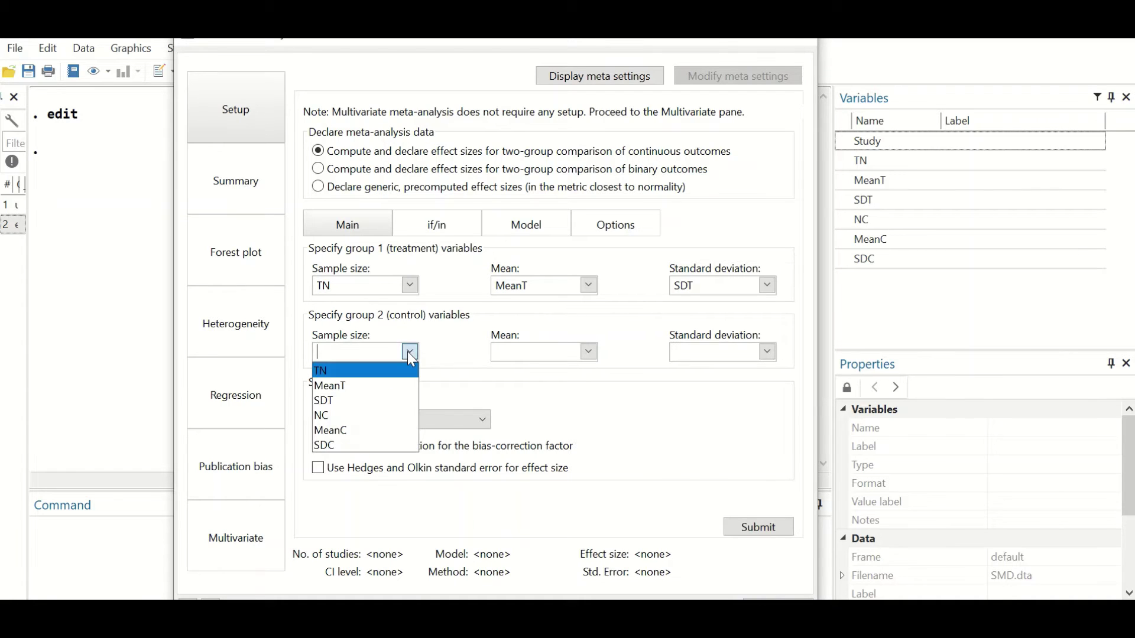
pyautogui.click(340, 417)
pyautogui.click(589, 352)
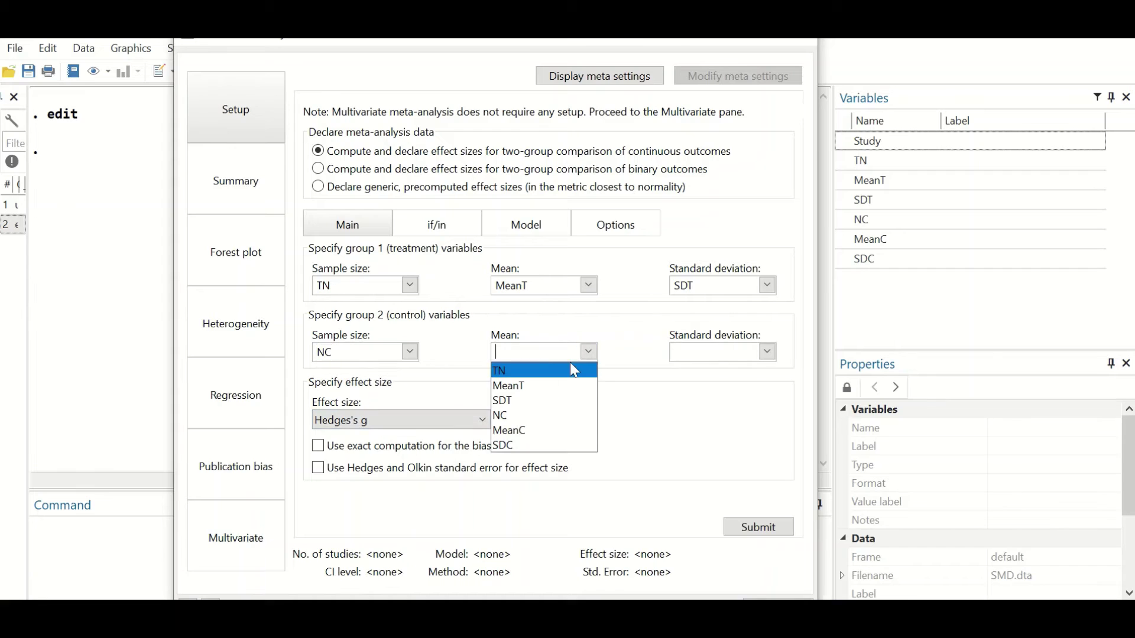
pyautogui.click(528, 435)
pyautogui.click(767, 352)
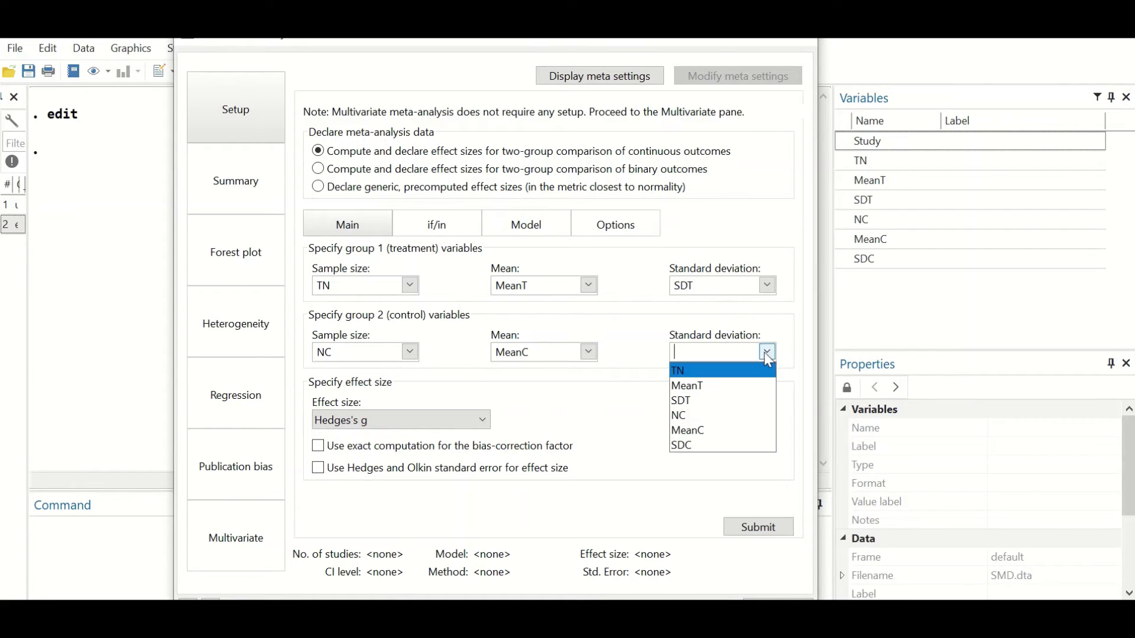
pyautogui.click(686, 451)
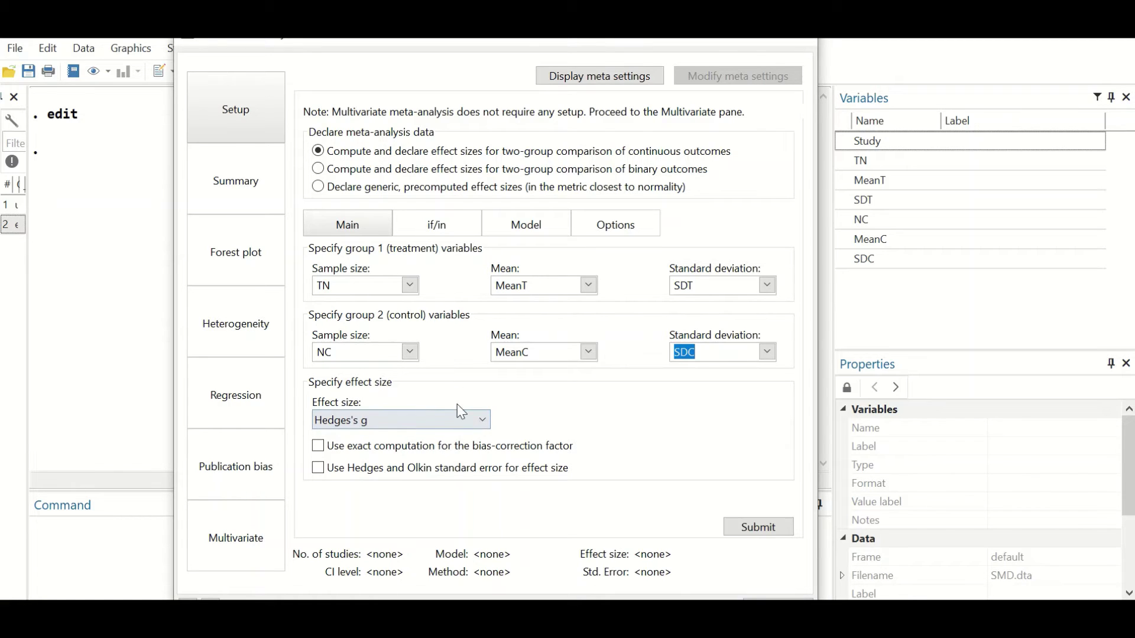
# Step: Choose Hedges's g as the effect size and submit the meta-analysis setup
pyautogui.click(477, 425)
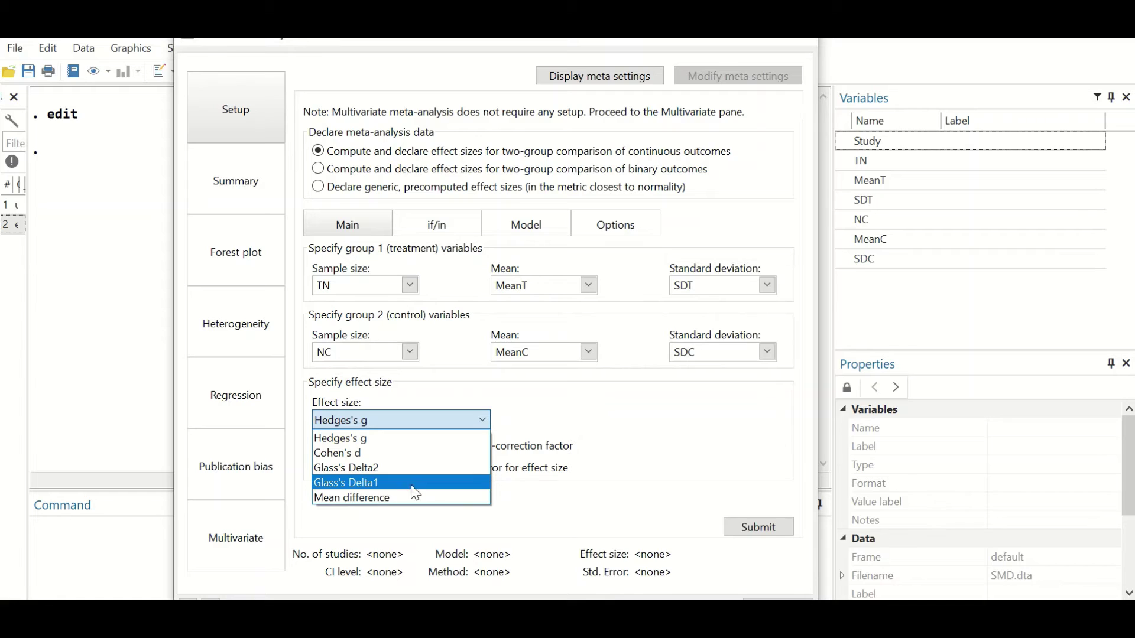
pyautogui.click(378, 439)
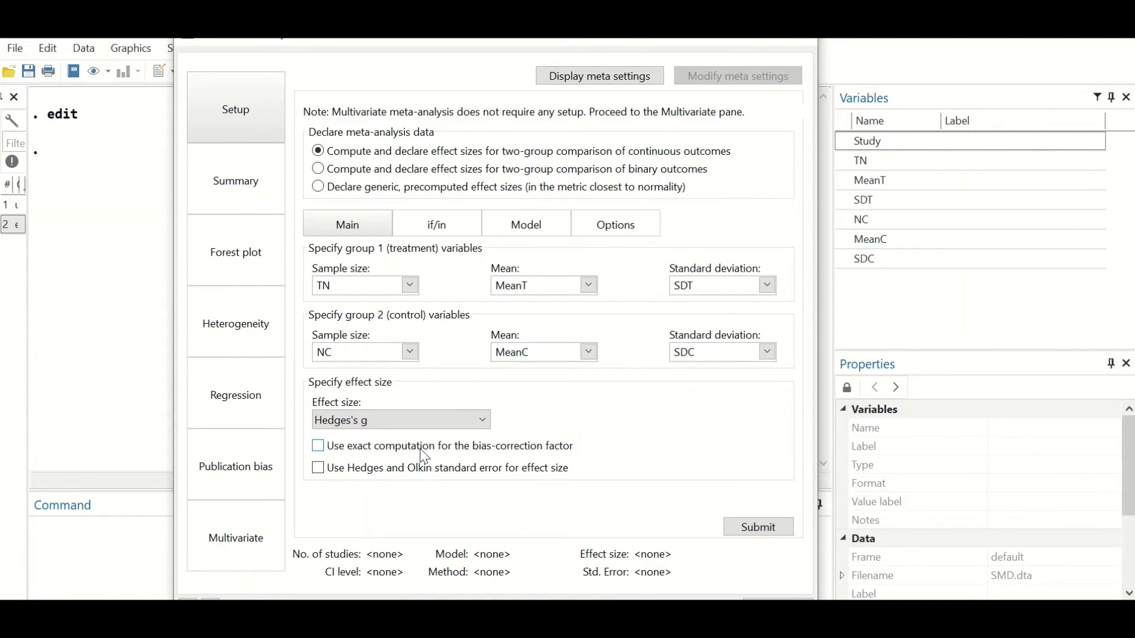
pyautogui.click(731, 531)
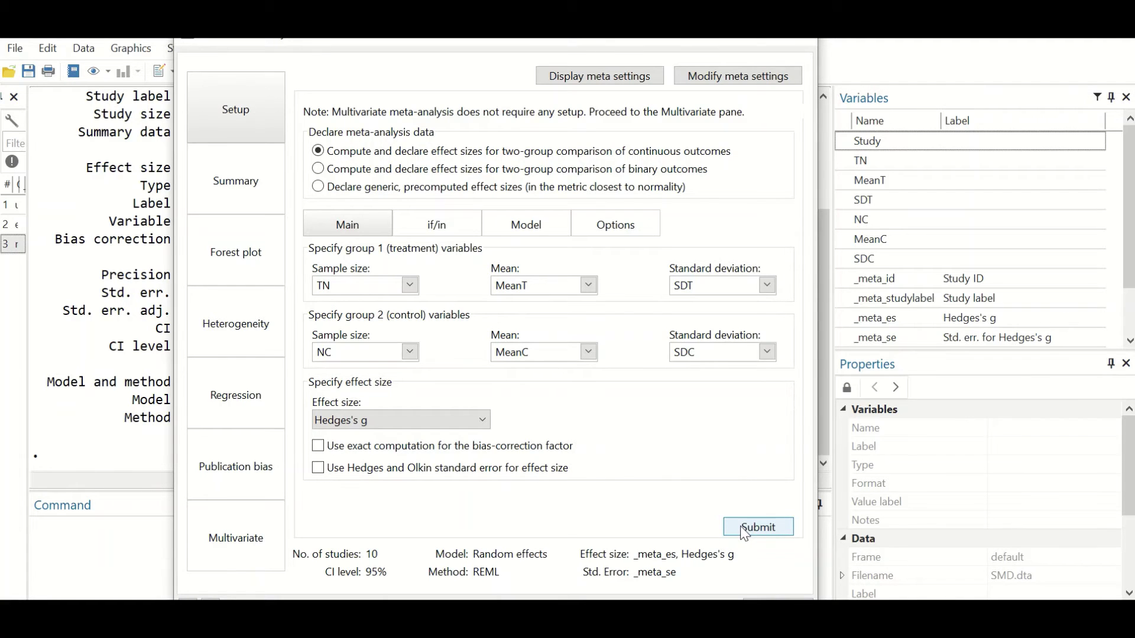
# Step: Examine the meta-analysis setting information in the output and the dialog for modifying these settings, leaving it without changes
pyautogui.moveTo(210, 33); pyautogui.dragTo(875, 327)
pyautogui.scroll(3, 567, 195)
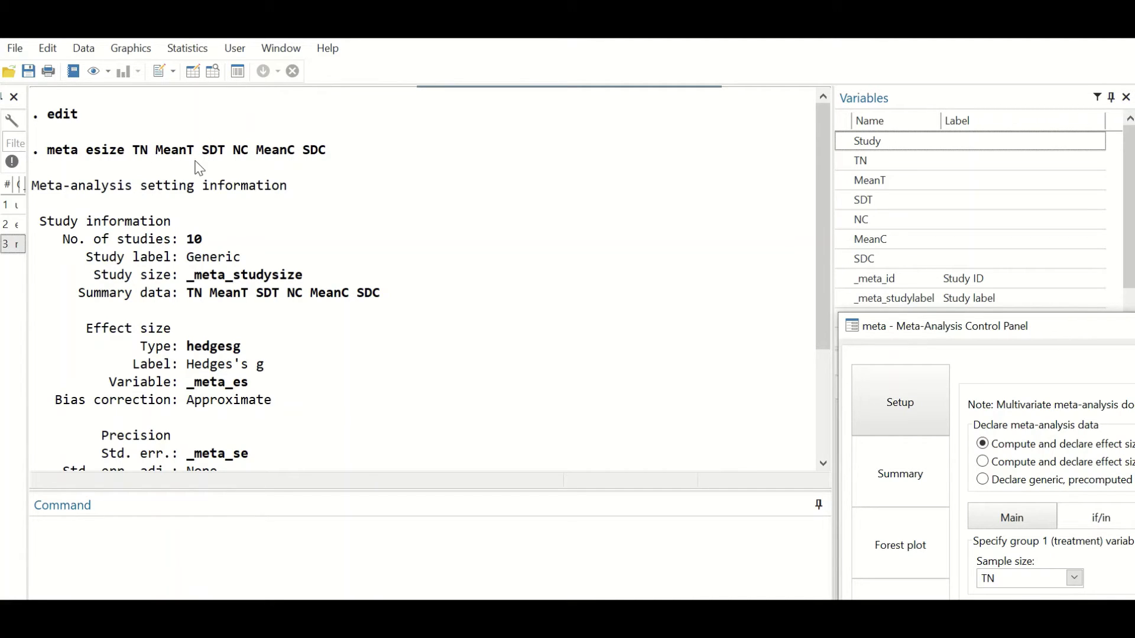
pyautogui.moveTo(891, 328); pyautogui.dragTo(431, 270)
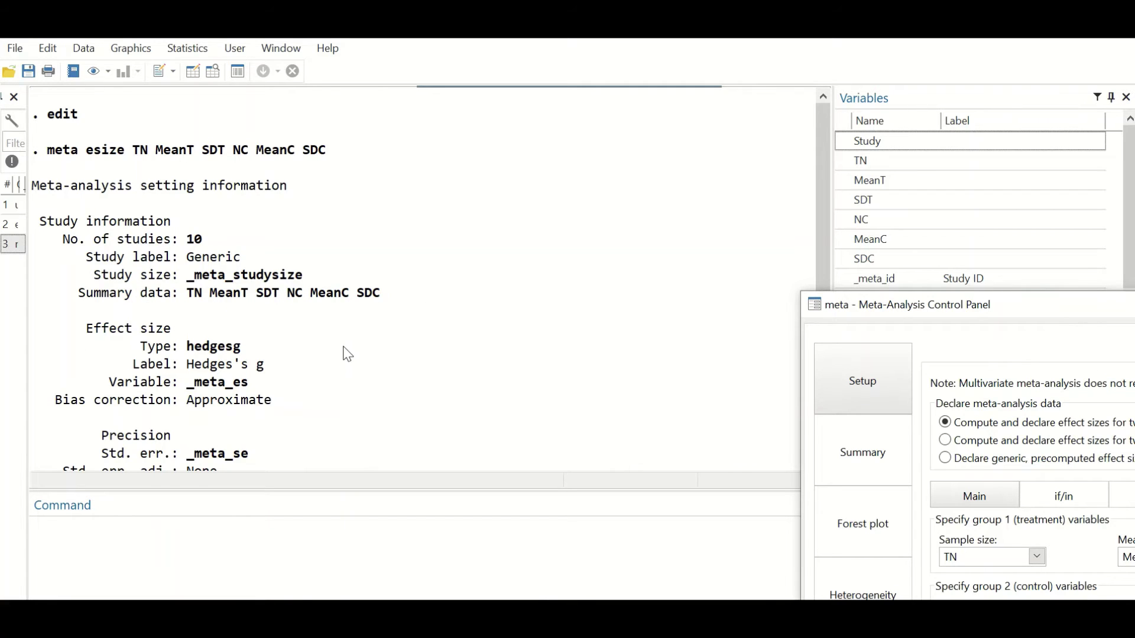
pyautogui.scroll(-1, 343, 355)
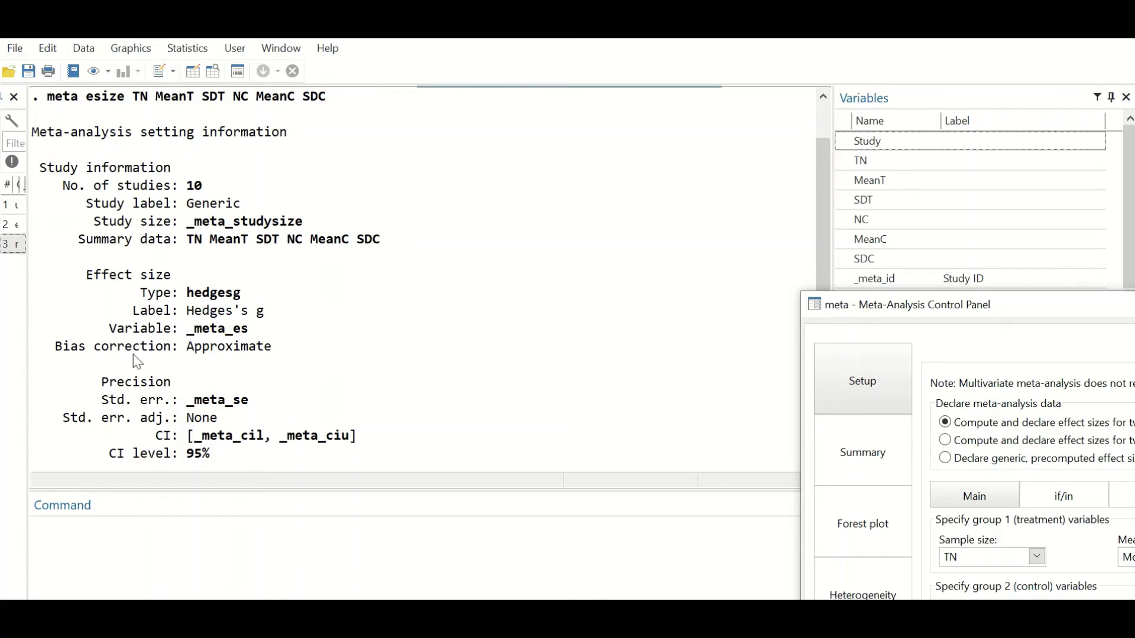
pyautogui.scroll(-2, 201, 372)
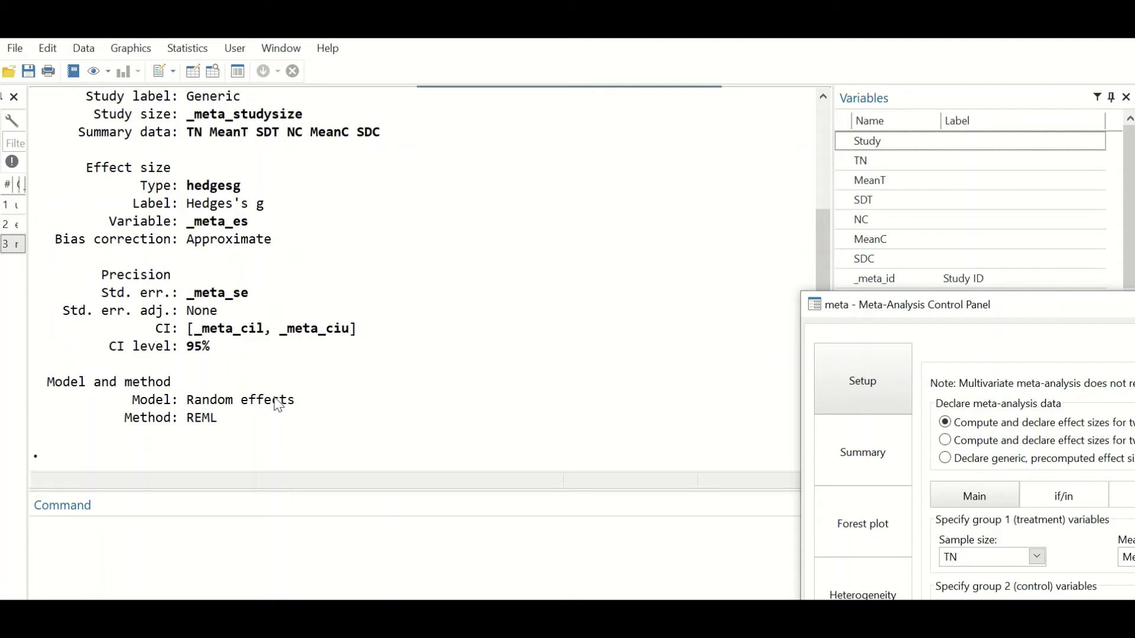
pyautogui.moveTo(991, 306); pyautogui.dragTo(362, 44)
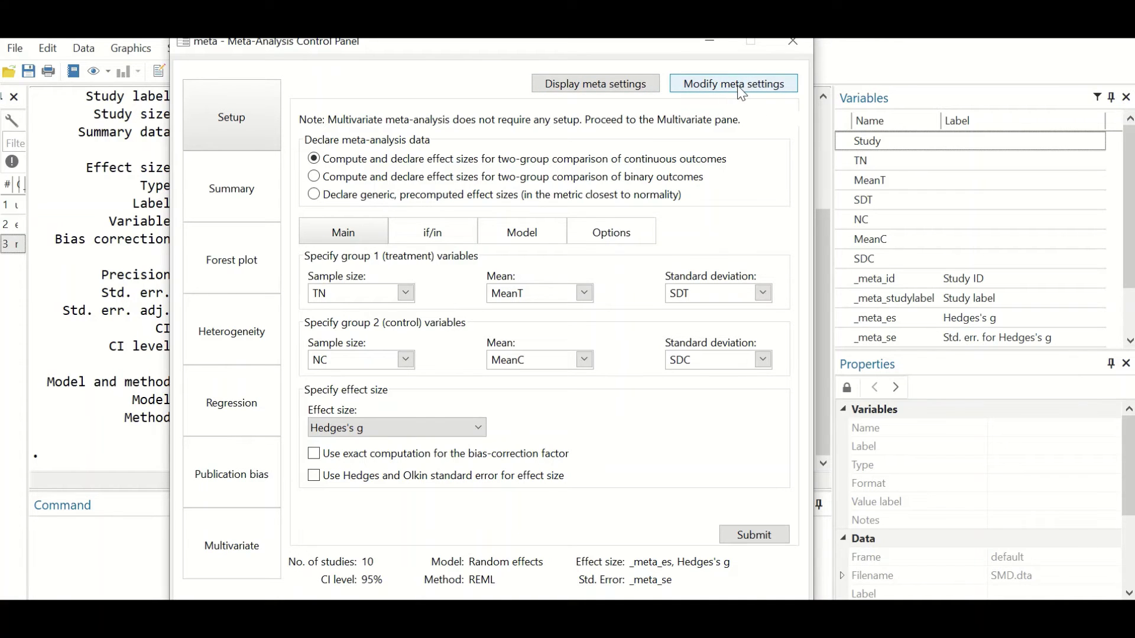
pyautogui.click(738, 88)
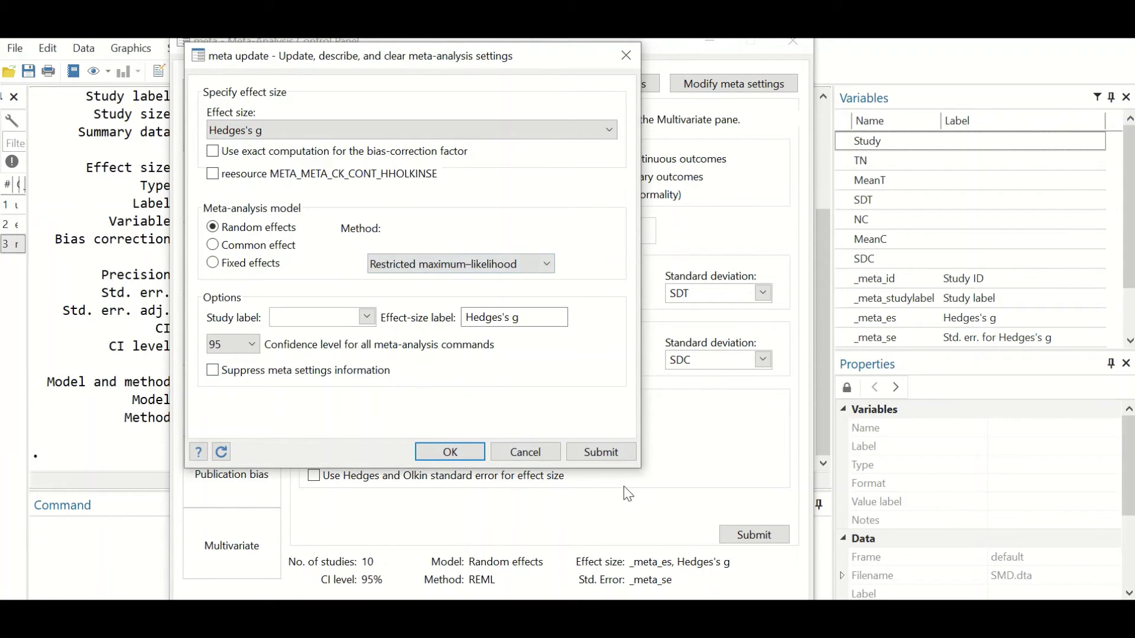
pyautogui.click(526, 453)
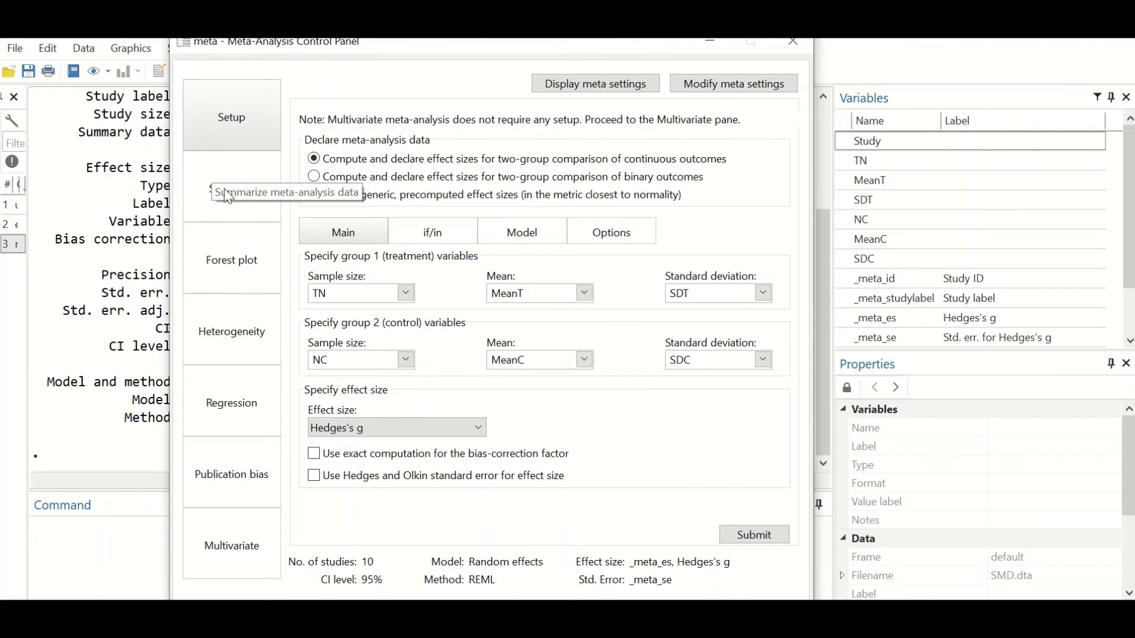
# Step: Produce the meta-analysis summary with the declared model and examine its heterogeneity statistics, study effect sizes and significance tests
pyautogui.click(199, 190)
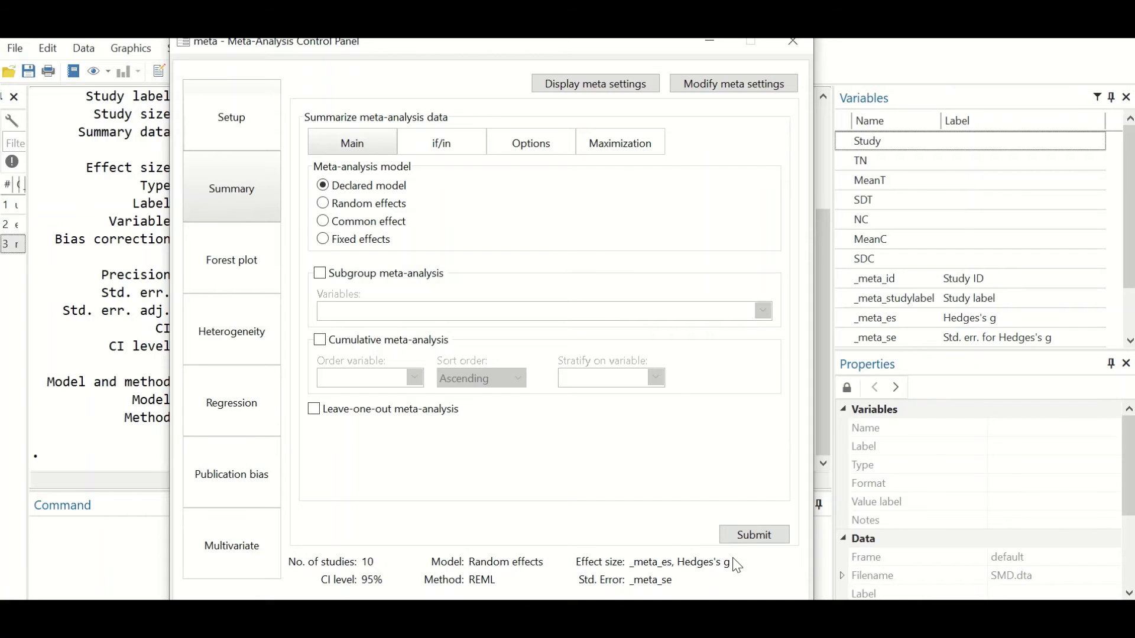
pyautogui.click(750, 539)
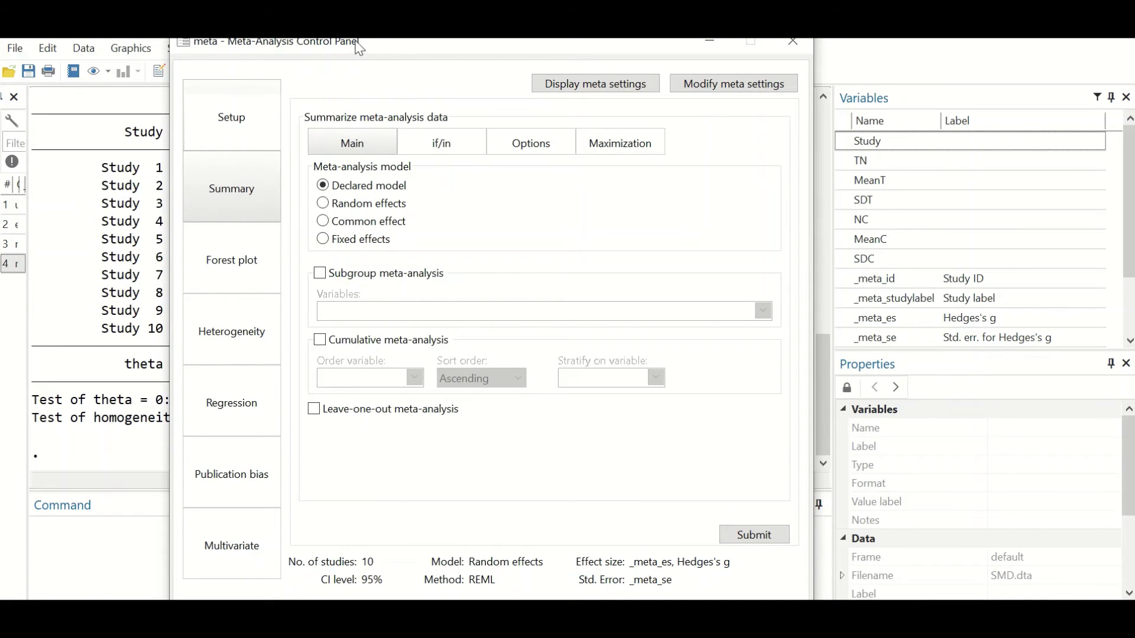
pyautogui.moveTo(359, 49); pyautogui.dragTo(969, 124)
pyautogui.scroll(3, 385, 218)
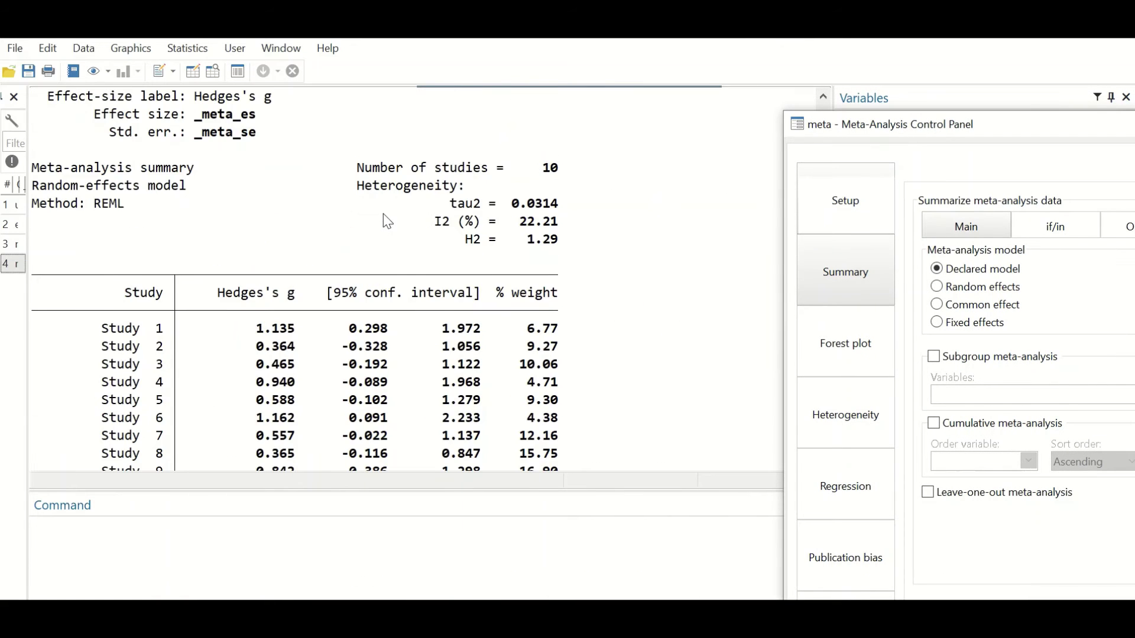
pyautogui.scroll(3, 388, 222)
pyautogui.scroll(-2, 395, 213)
pyautogui.scroll(-2, 414, 225)
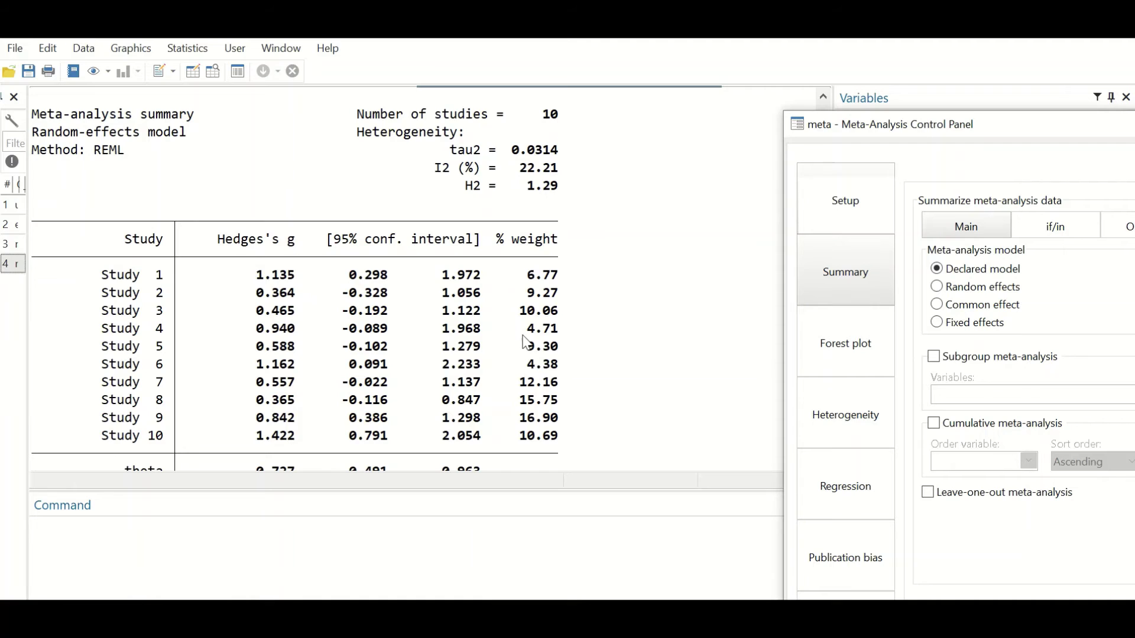
pyautogui.scroll(-2, 529, 354)
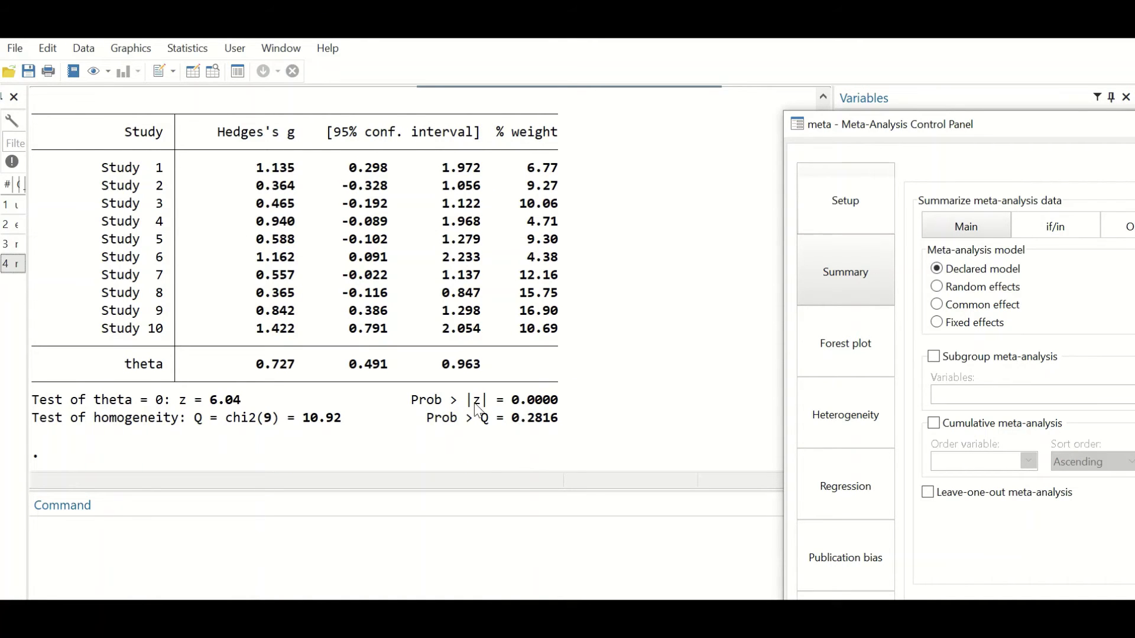
pyautogui.scroll(5, 613, 385)
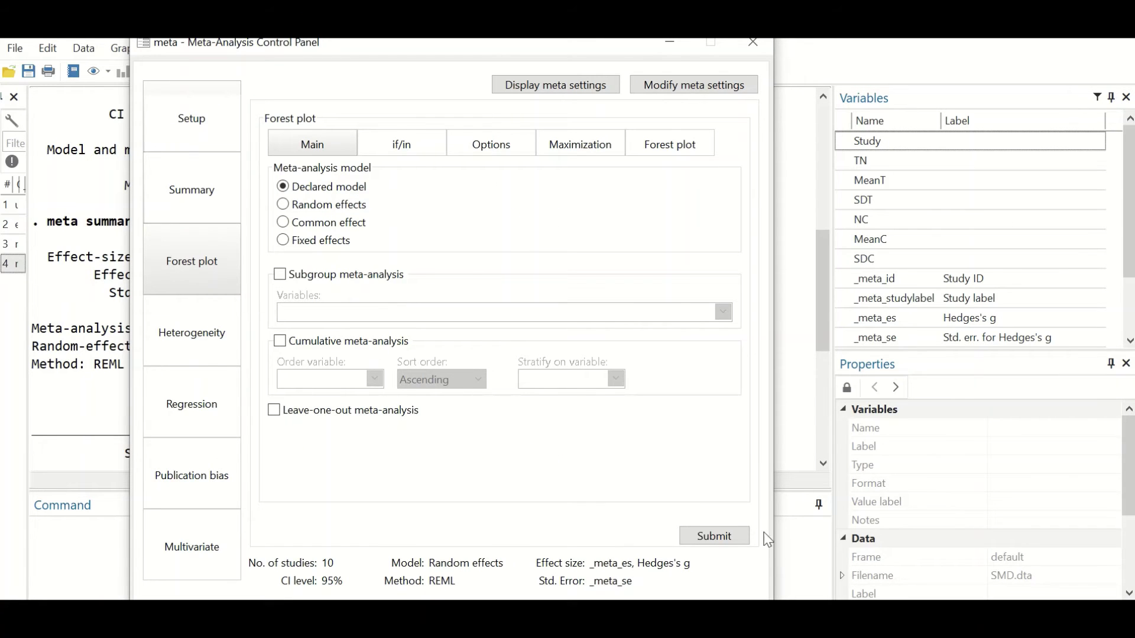
# Step: Generate the forest plot with the declared model and minimize the graph window
pyautogui.click(714, 536)
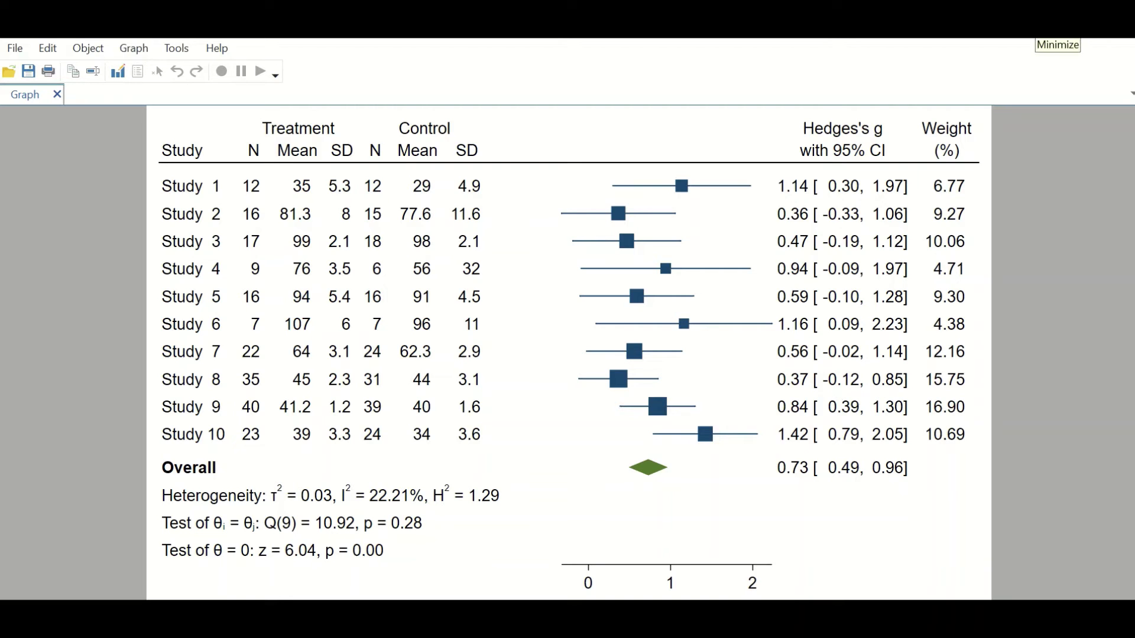
pyautogui.click(1079, 39)
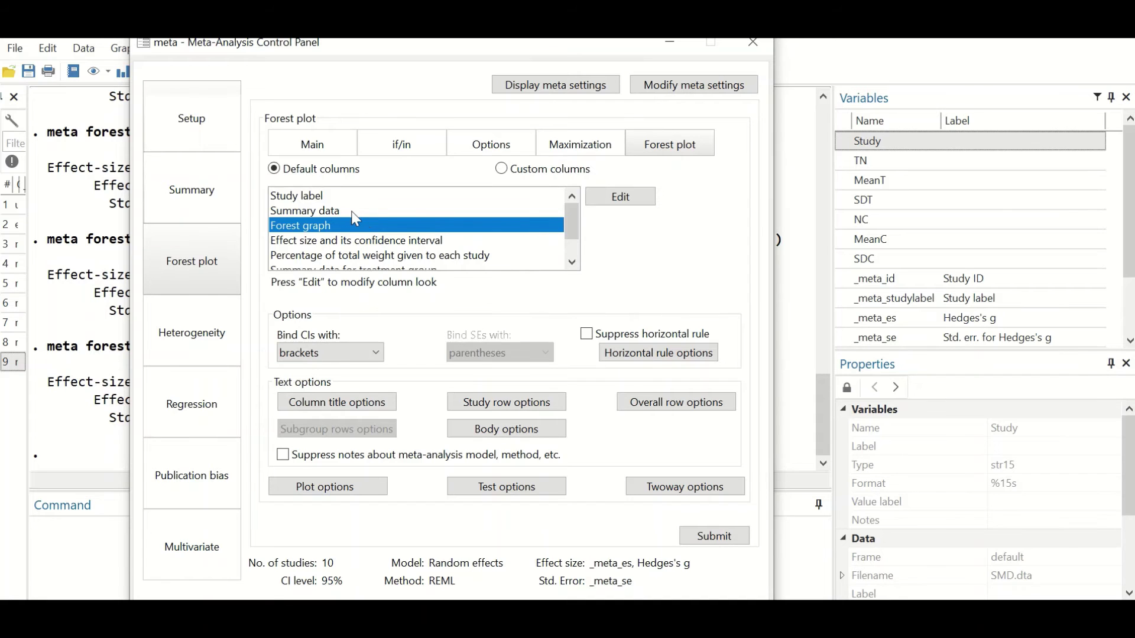
# Step: Turn on the overall effect-size line in the forest plot's plot options, using red and a dash pattern
pyautogui.click(321, 198)
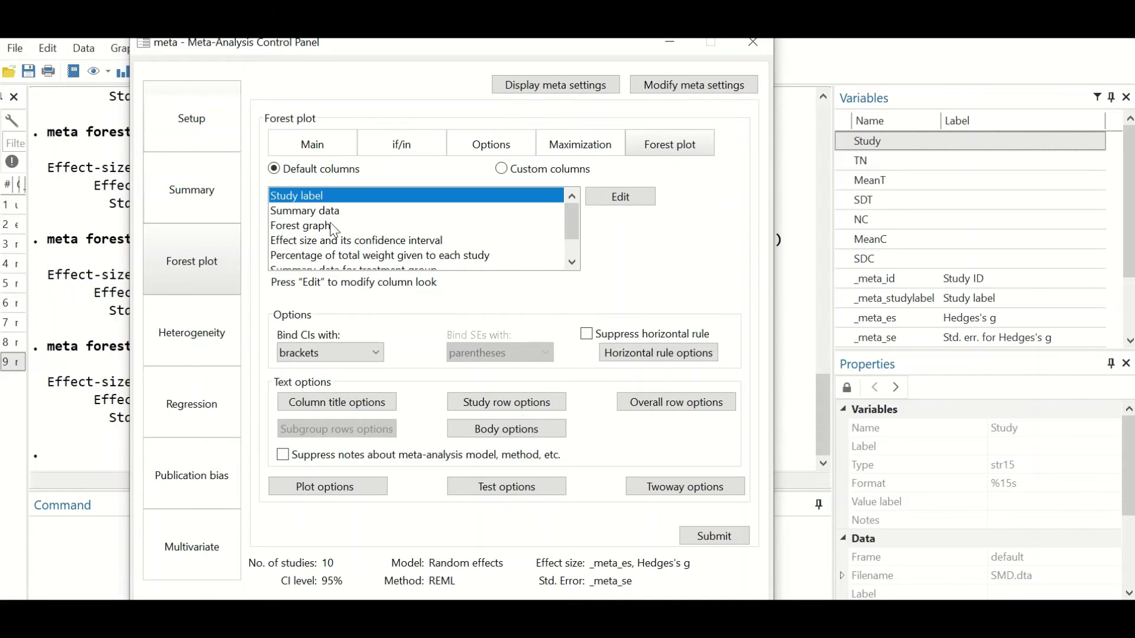
pyautogui.click(320, 489)
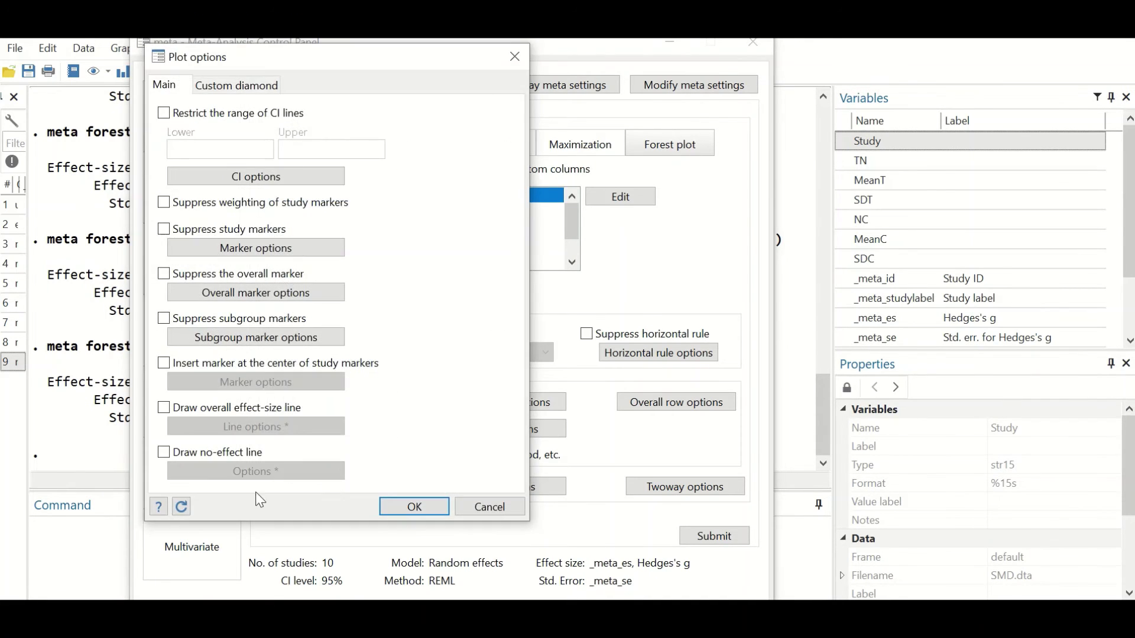
pyautogui.click(164, 411)
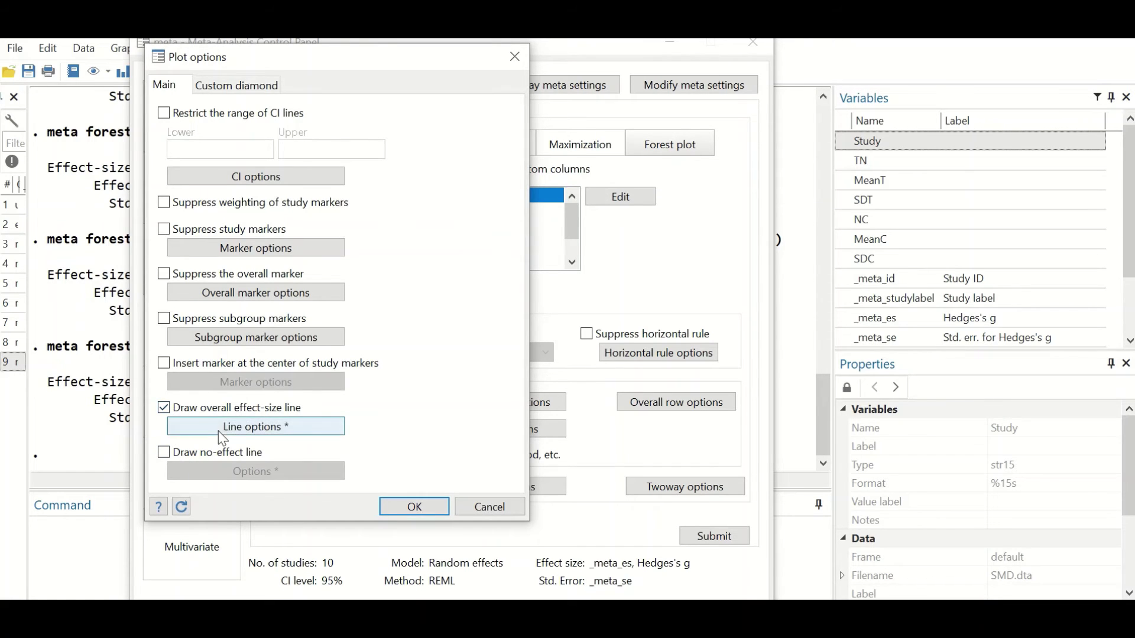
pyautogui.click(304, 424)
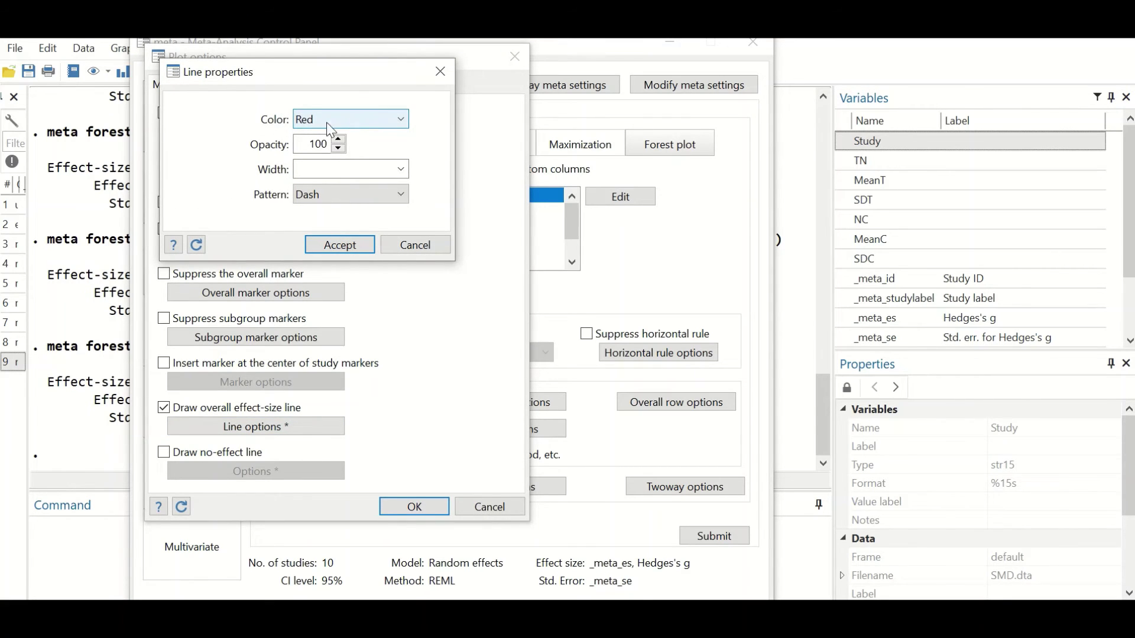
pyautogui.click(365, 122)
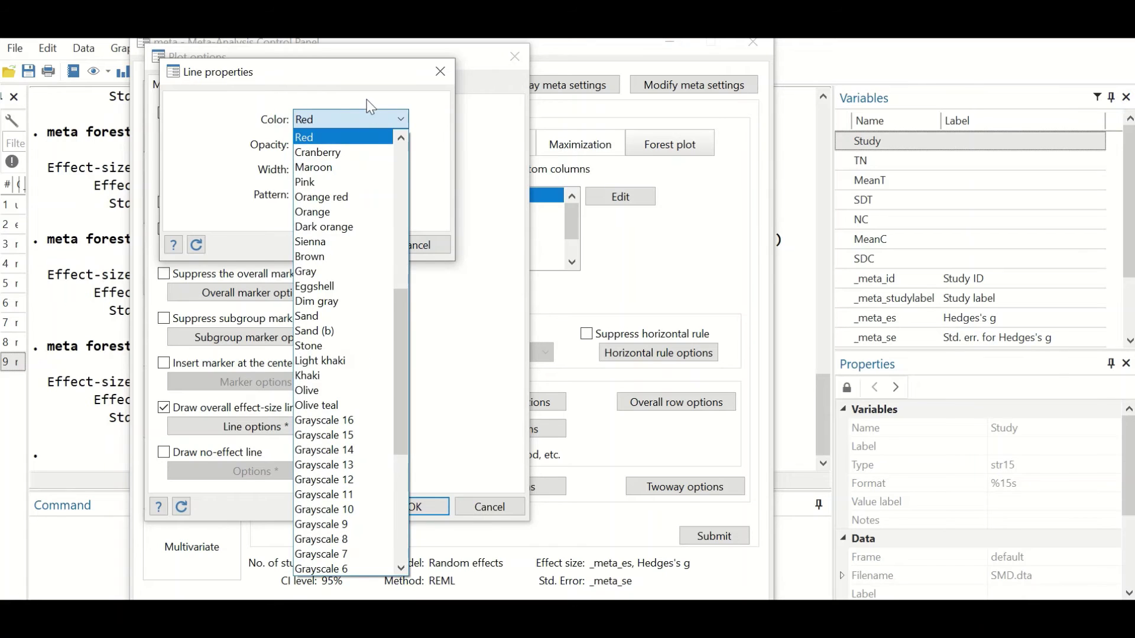
pyautogui.click(366, 101)
pyautogui.click(373, 190)
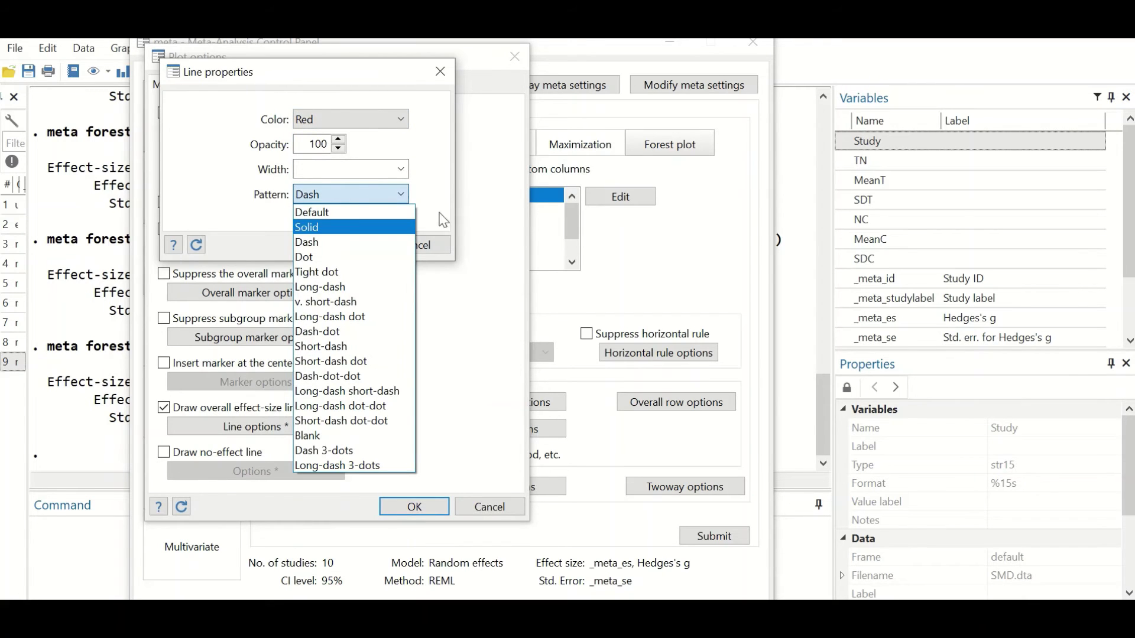
pyautogui.click(358, 244)
pyautogui.click(341, 246)
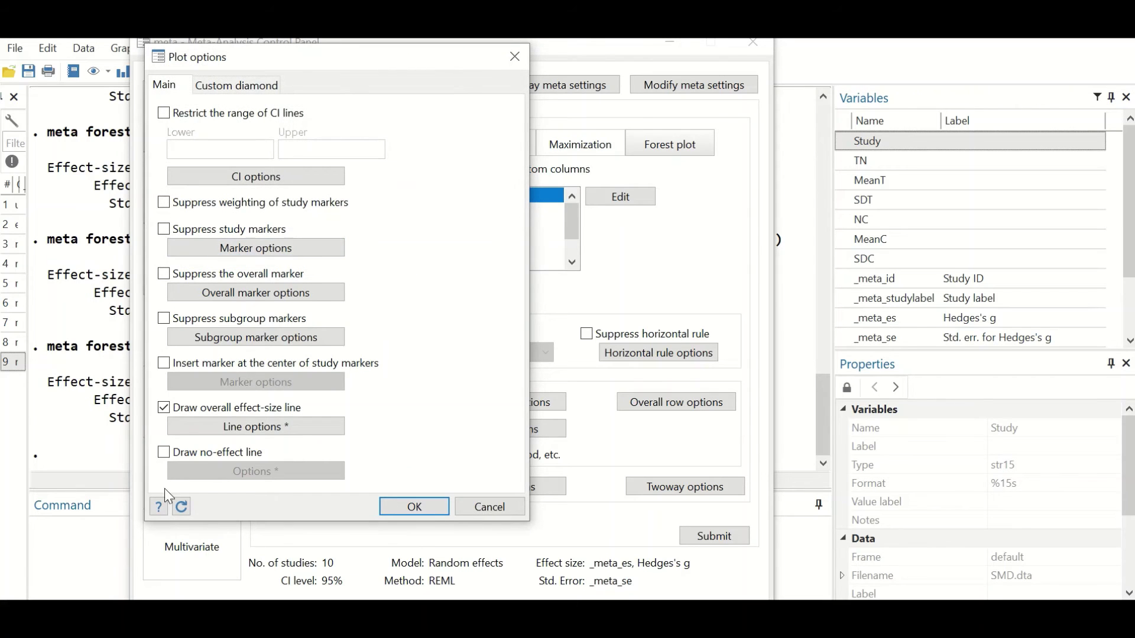
# Step: Turn on the no-effect line in the forest plot, using blue and a dash pattern, without side labels
pyautogui.click(164, 452)
pyautogui.click(255, 471)
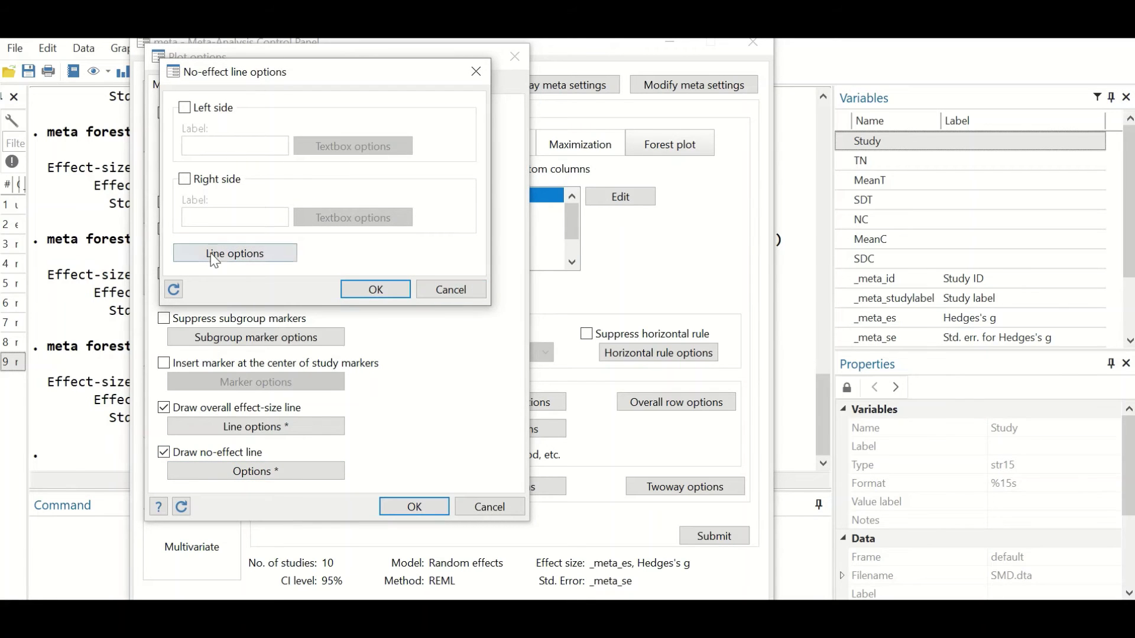
pyautogui.click(222, 264)
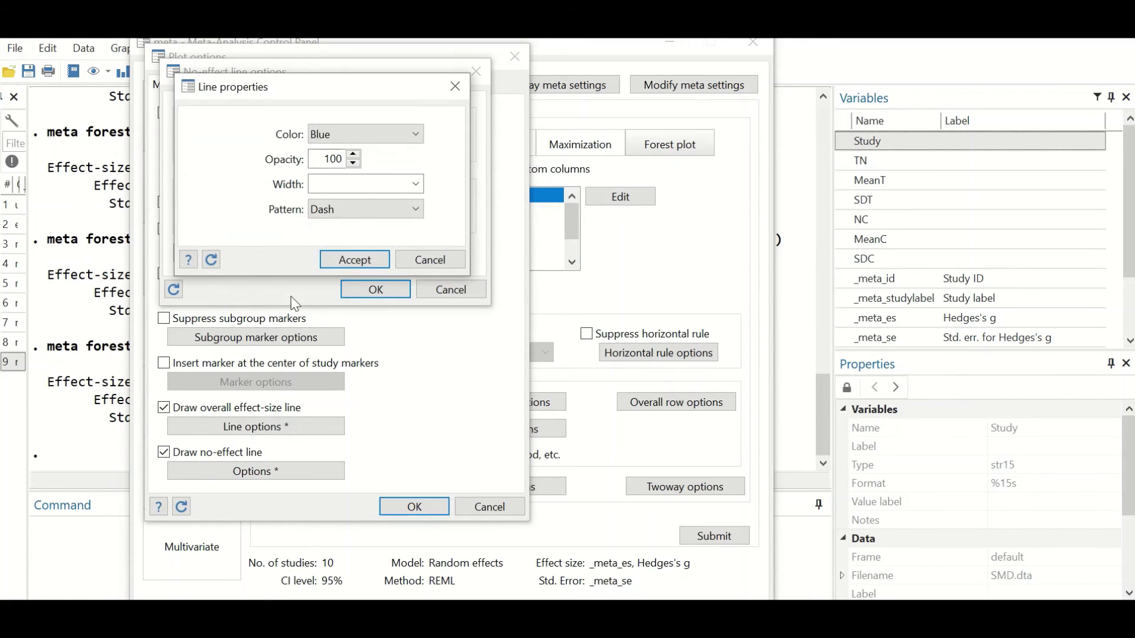
pyautogui.click(394, 142)
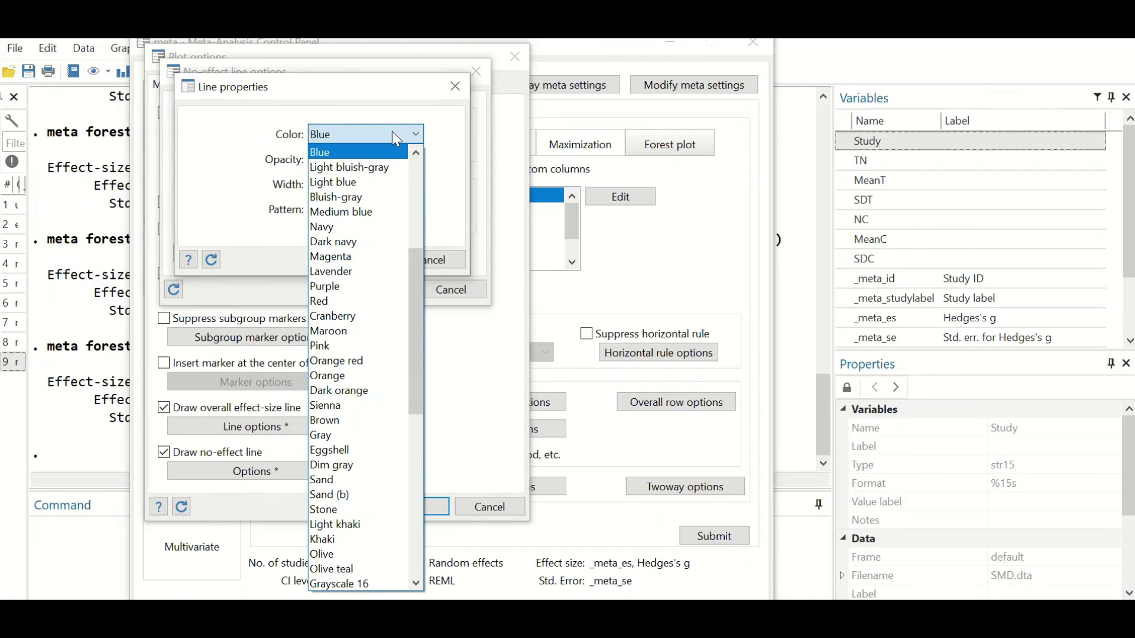
pyautogui.click(431, 122)
pyautogui.click(376, 215)
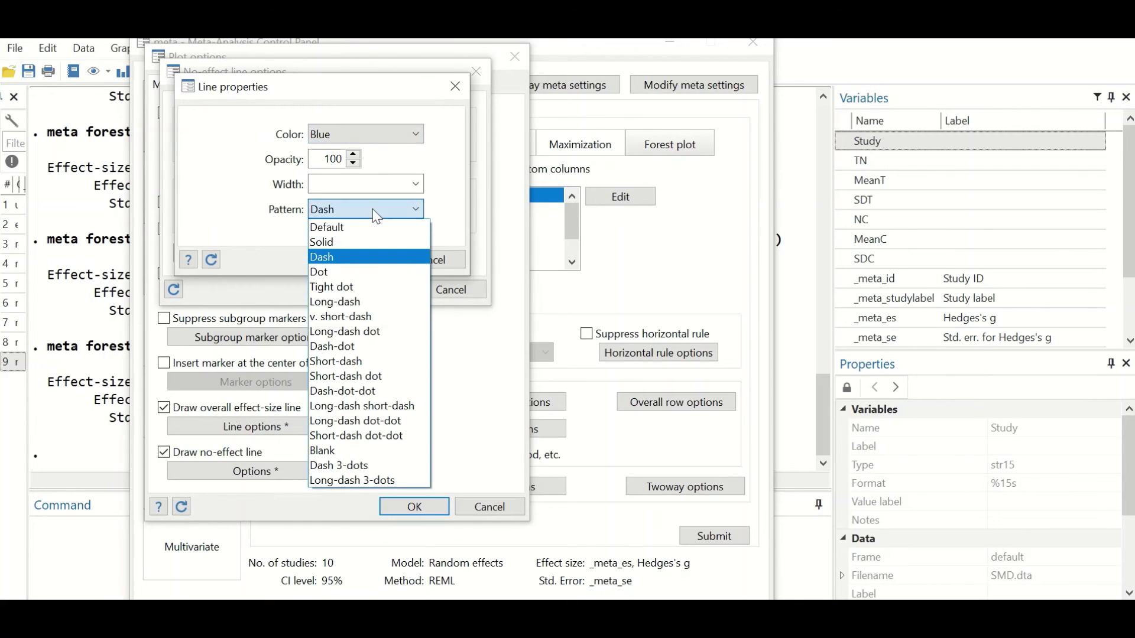
pyautogui.click(200, 202)
pyautogui.click(362, 260)
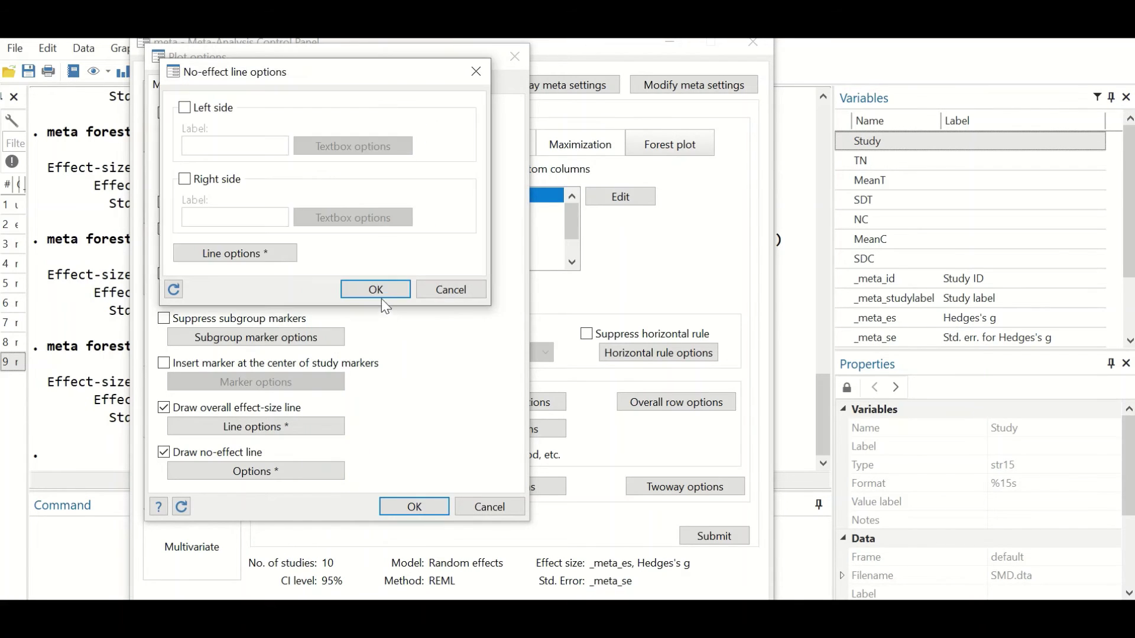
pyautogui.click(376, 290)
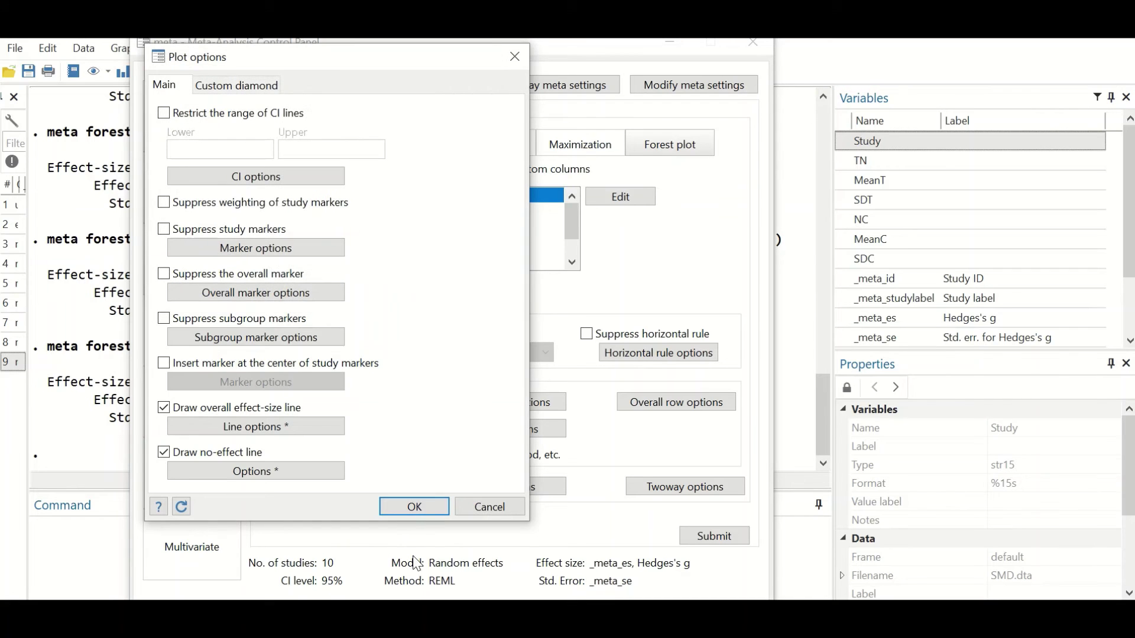
# Step: Generate the forest plot with the customized lines, examine it at full window size, and minimize the graph window
pyautogui.click(414, 507)
pyautogui.click(720, 538)
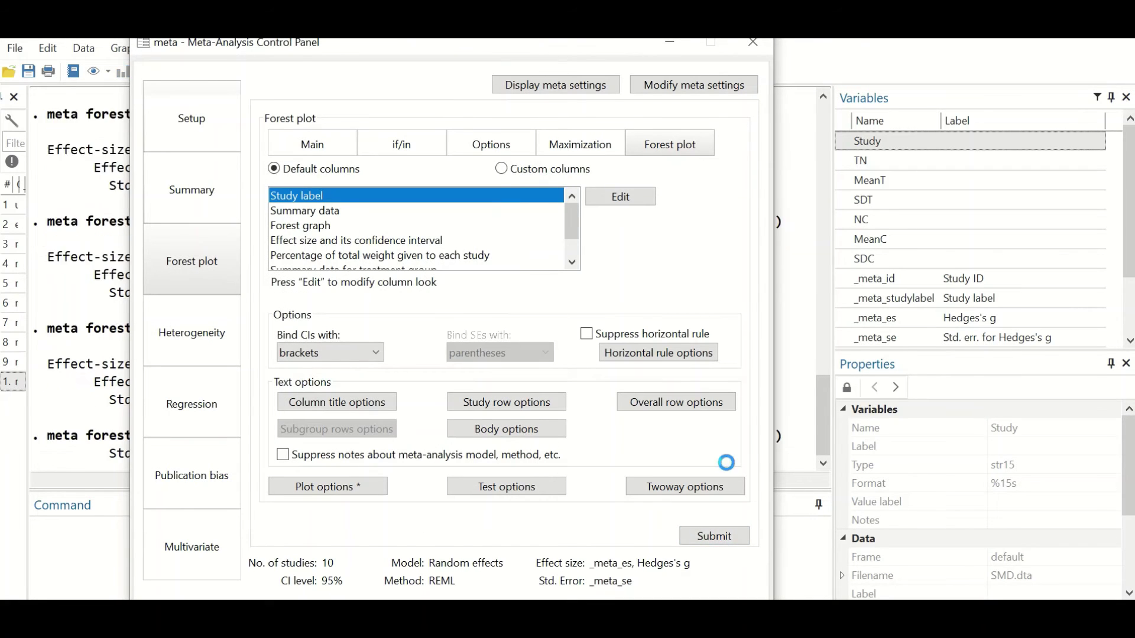
pyautogui.click(269, 43)
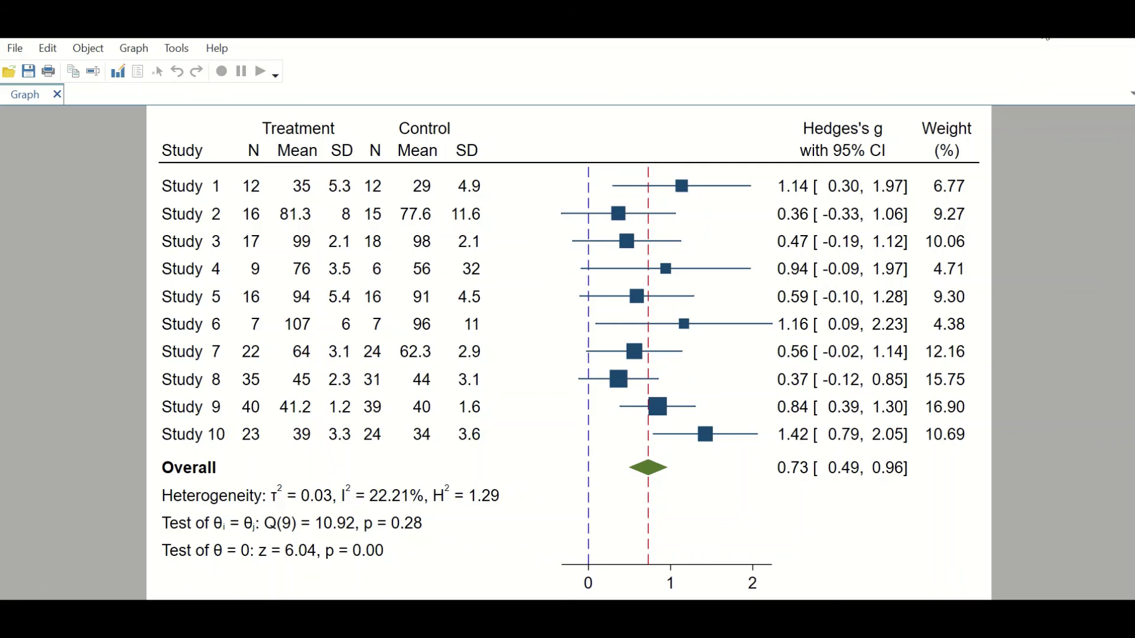
pyautogui.click(1047, 38)
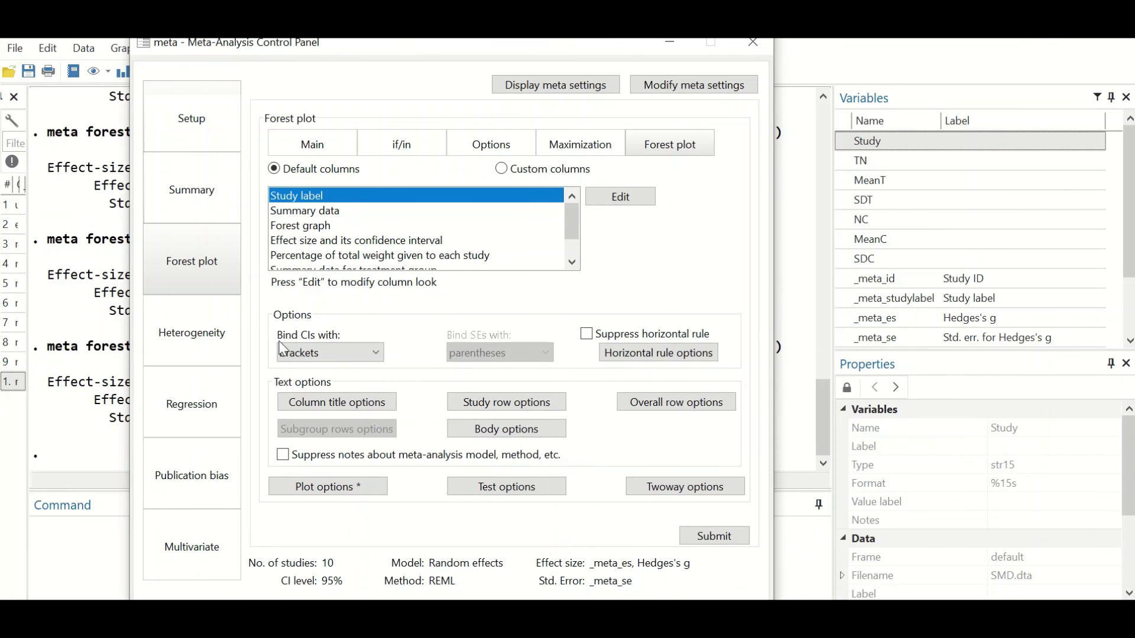
# Step: Generate the Galbraith plot for heterogeneity with the default model and 95% confidence level, and close the graph after viewing it
pyautogui.click(195, 336)
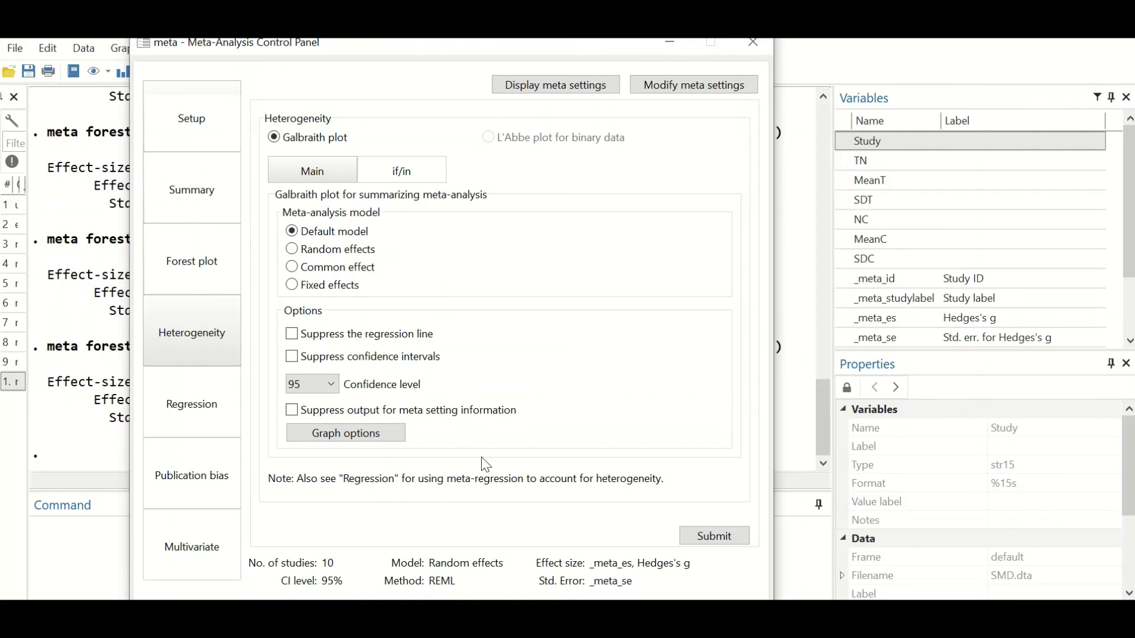
pyautogui.click(714, 535)
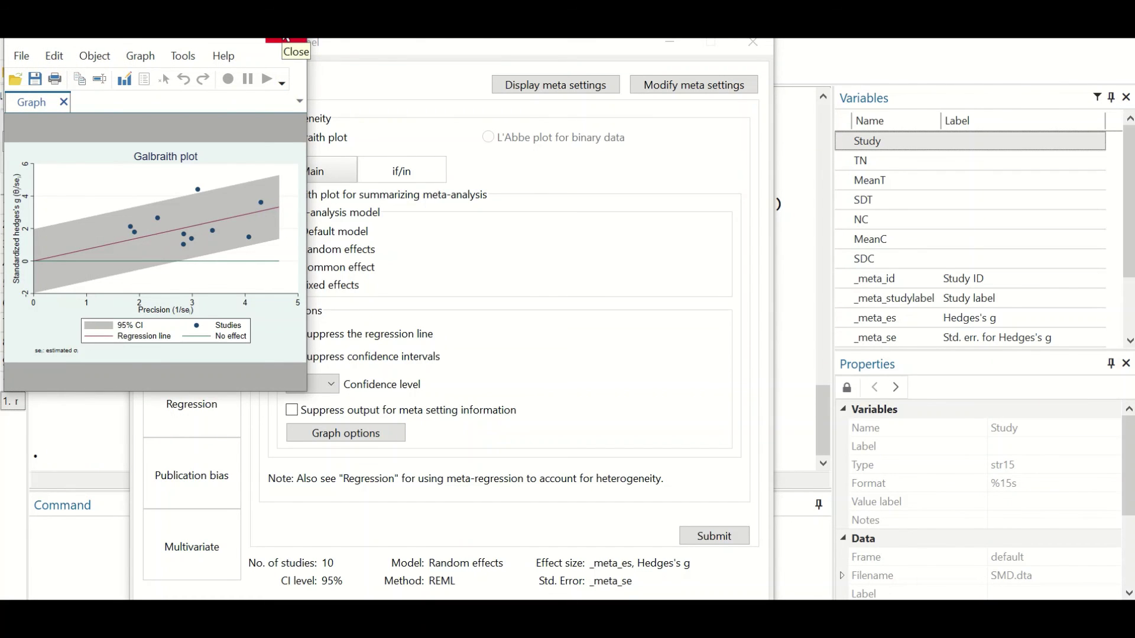
pyautogui.click(286, 39)
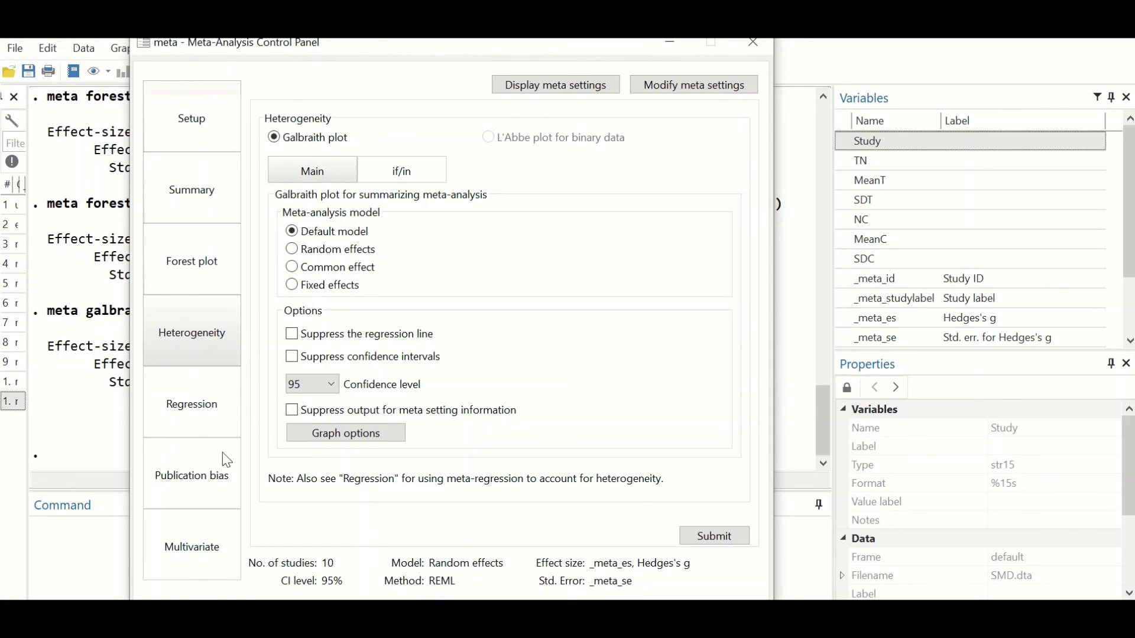
# Step: Generate a standard funnel plot for graphical diagnostics of small-study effects under publication bias
pyautogui.click(191, 480)
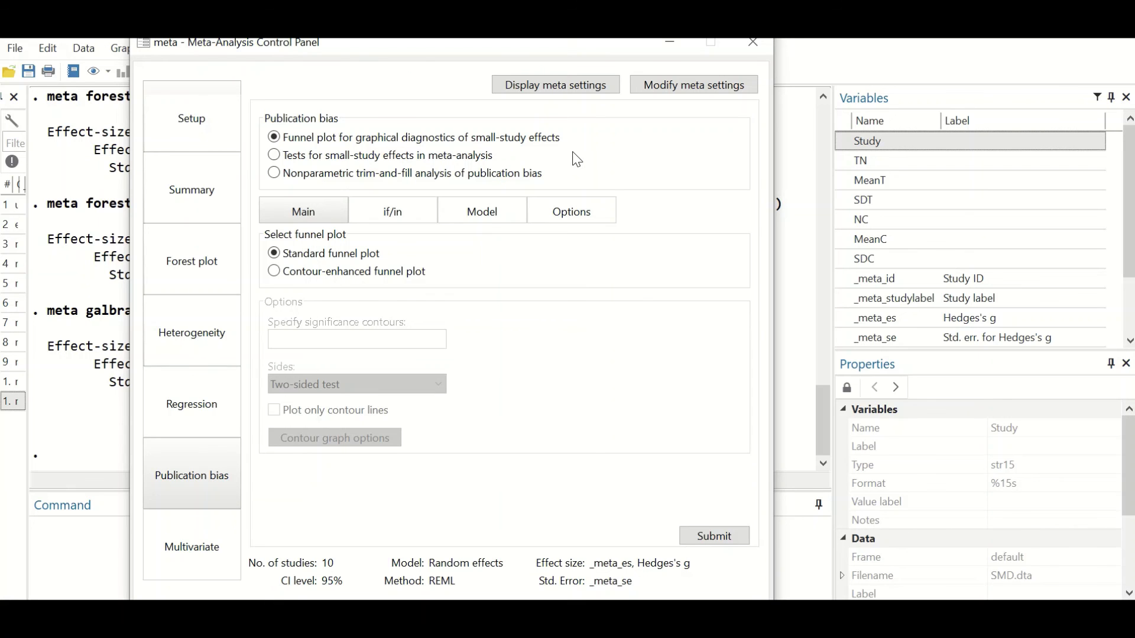
pyautogui.click(715, 538)
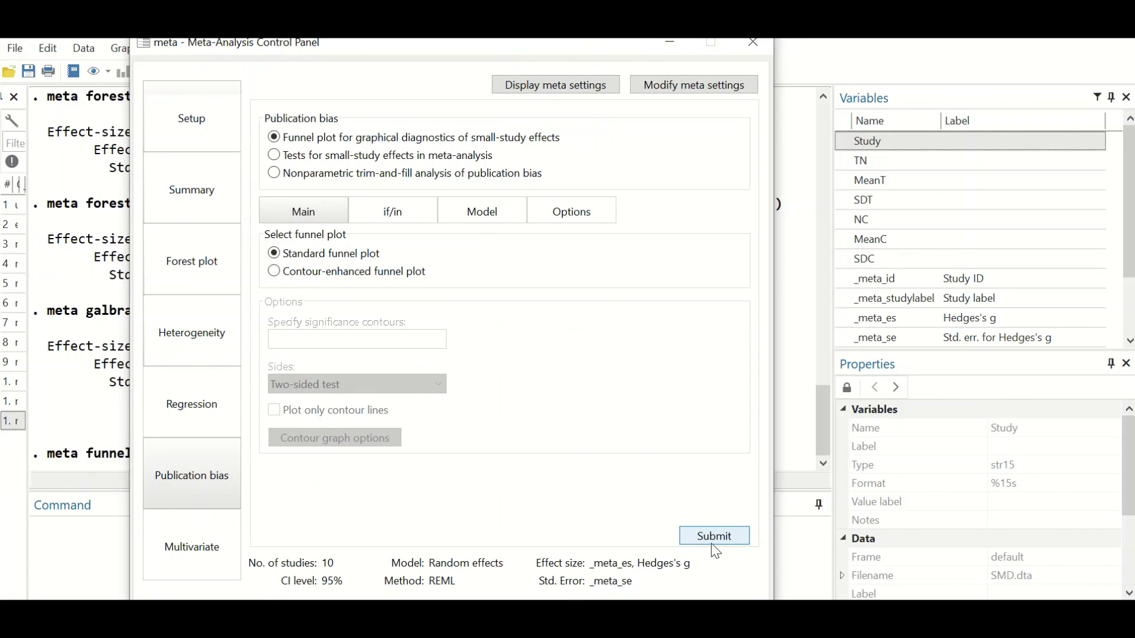